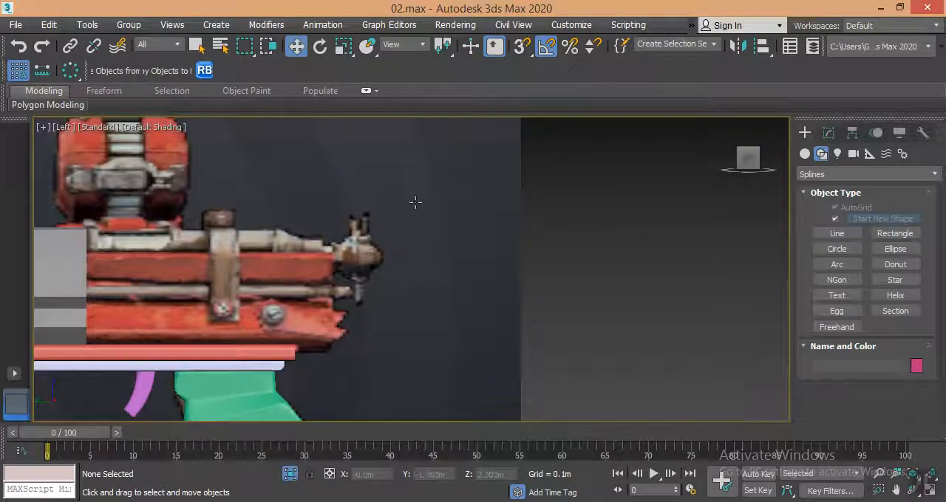
# Start a Line spline in the Left view, tracing the stepped, tapered end of the upper metal tube on the reference.
pyautogui.scroll(3, 517, 229)
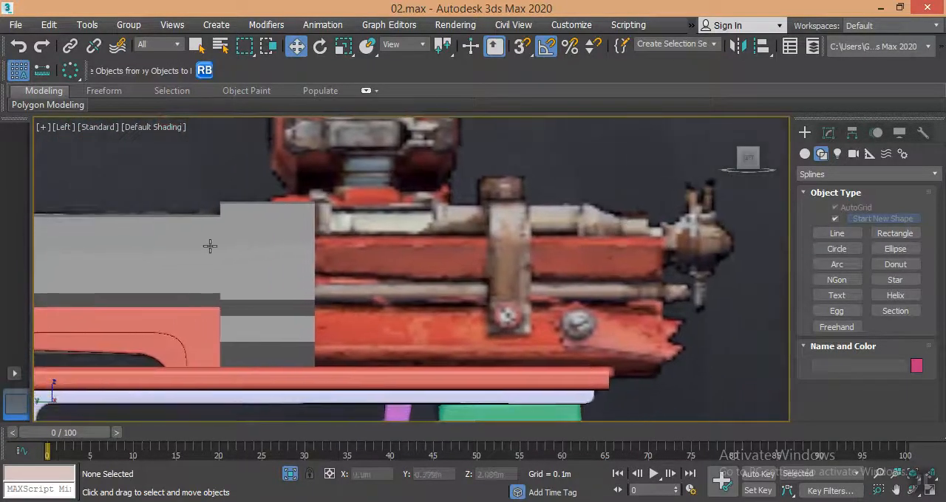
pyautogui.moveTo(180, 229); pyautogui.dragTo(243, 233)
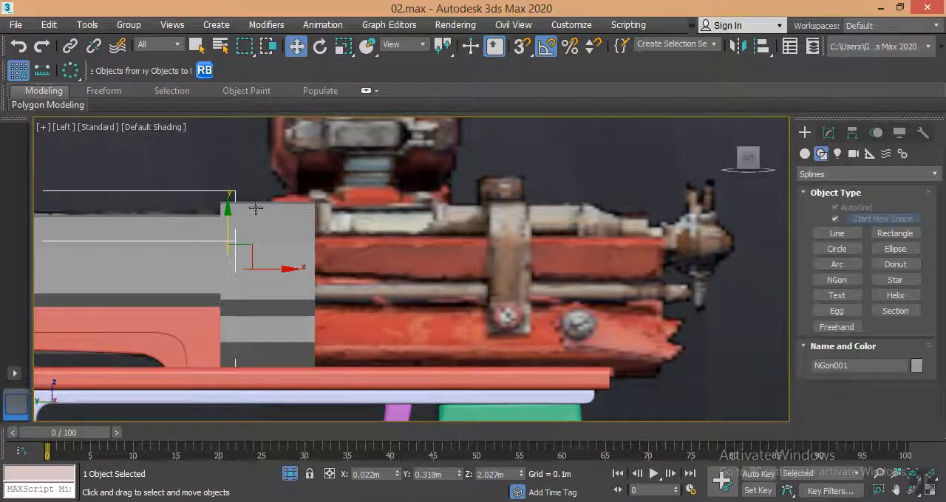
pyautogui.moveTo(448, 250); pyautogui.dragTo(336, 228, button='middle')
pyautogui.click(837, 233)
pyautogui.scroll(6, 518, 214)
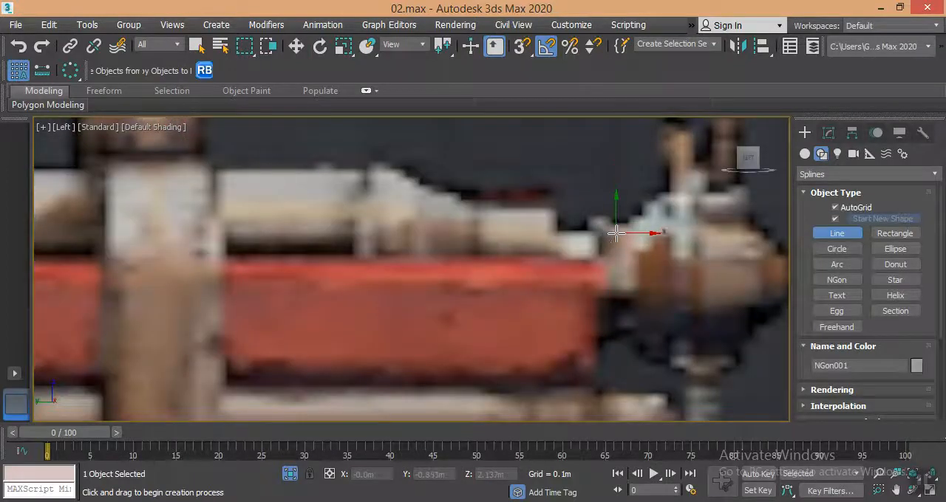
pyautogui.click(615, 234)
pyautogui.rightClick(559, 234)
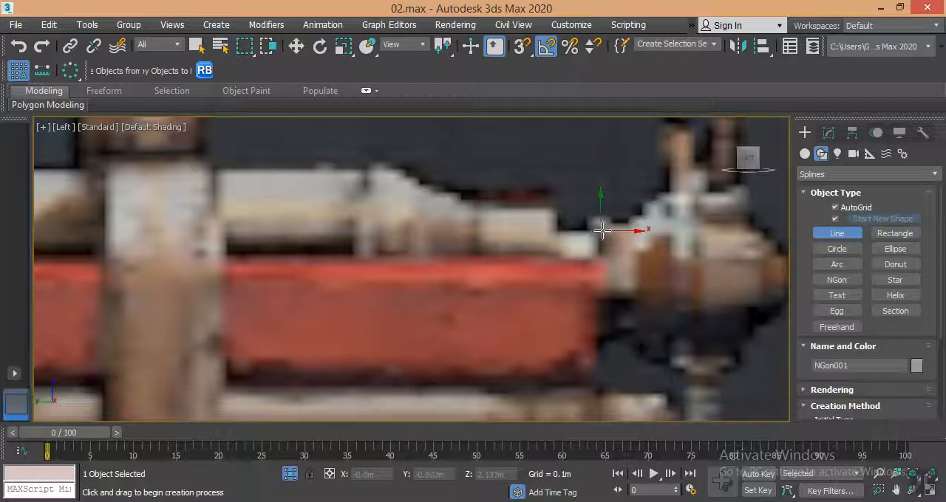
pyautogui.click(614, 229)
pyautogui.click(556, 229)
pyautogui.click(556, 208)
pyautogui.click(471, 207)
pyautogui.click(381, 161)
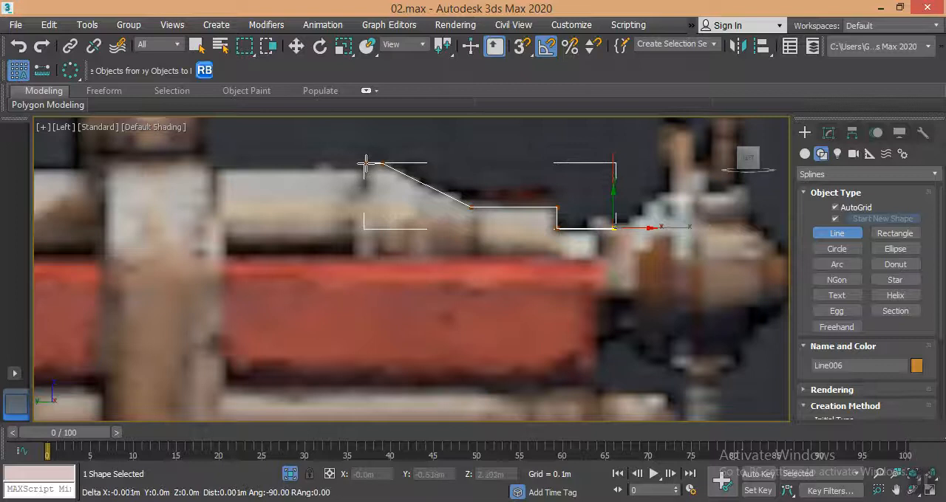
# Continue the spline straight along the tube's upper edge until it meets the grey receiver block, and finish the line.
pyautogui.scroll(-2, 239, 169)
pyautogui.moveTo(238, 169); pyautogui.dragTo(464, 196, button='middle')
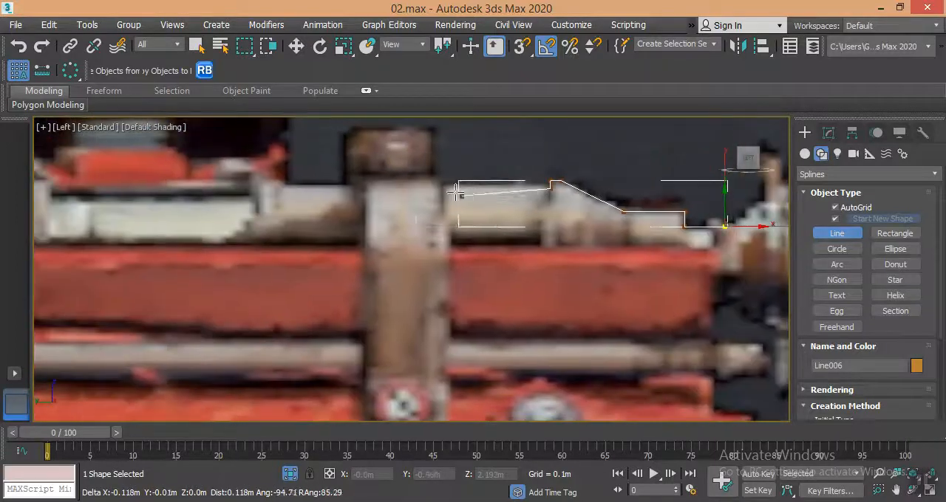
pyautogui.moveTo(222, 185); pyautogui.dragTo(416, 205, button='middle')
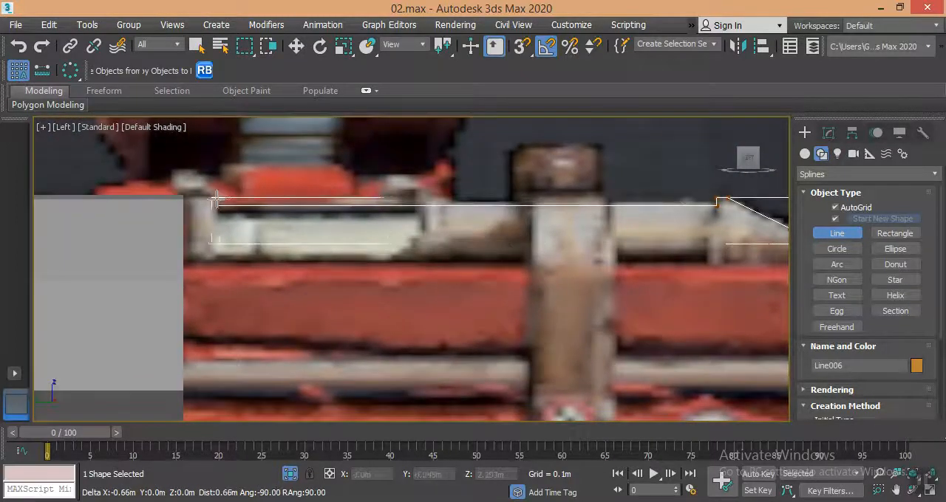
pyautogui.click(167, 207)
pyautogui.rightClick(167, 206)
pyautogui.scroll(-4, 289, 212)
pyautogui.press('w')
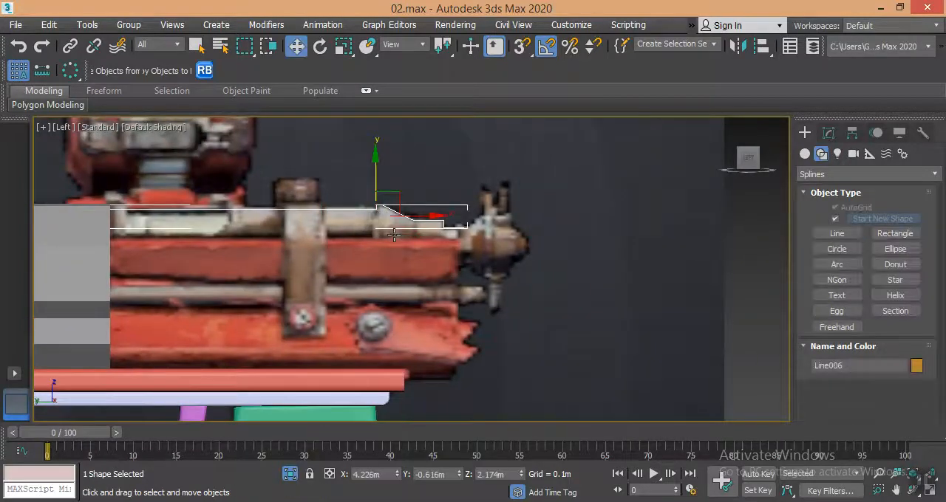
# Apply a Lathe modifier to the tube profile and set its direction to X.
pyautogui.press('p')
pyautogui.keyDown('alt'); pyautogui.moveTo(397, 237); pyautogui.dragTo(454, 242, button='middle'); pyautogui.keyUp('alt')
pyautogui.scroll(3, 376, 254)
pyautogui.scroll(4, 390, 257)
pyautogui.moveTo(655, 225); pyautogui.dragTo(619, 231, button='middle')
pyautogui.click(828, 132)
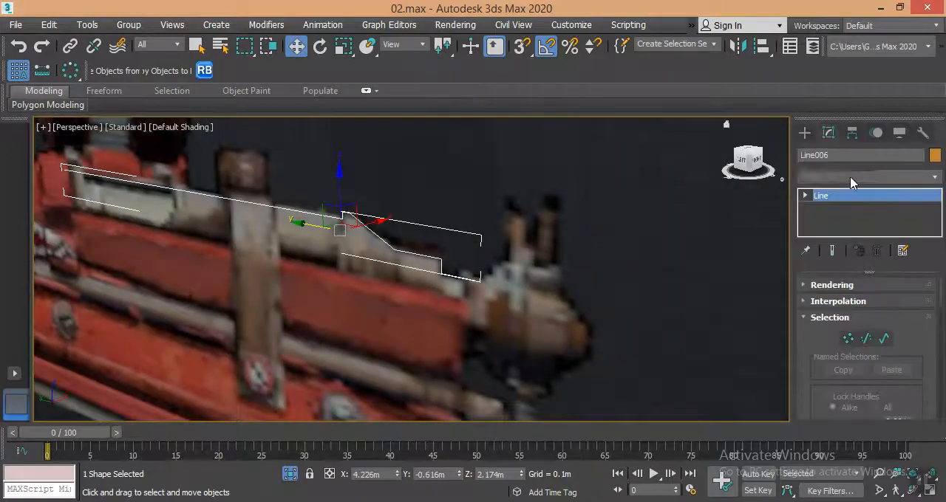
pyautogui.click(850, 177)
pyautogui.scroll(-8, 843, 114)
pyautogui.scroll(2, 843, 114)
pyautogui.click(827, 56)
pyautogui.scroll(-5, 809, 303)
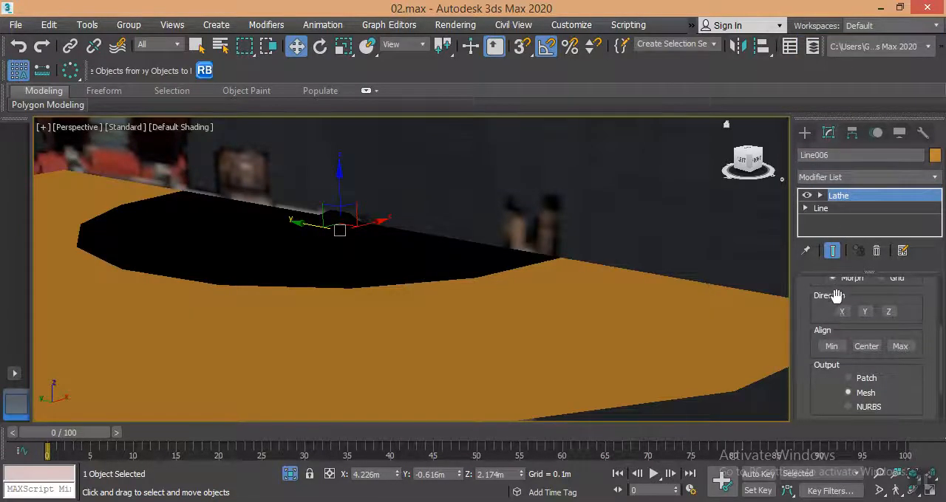
pyautogui.click(841, 311)
# Lower the Lathe axis to about Z 2.11 m to turn the profile into a solid-looking stepped tube.
pyautogui.doubleClick(829, 198)
pyautogui.click(843, 209)
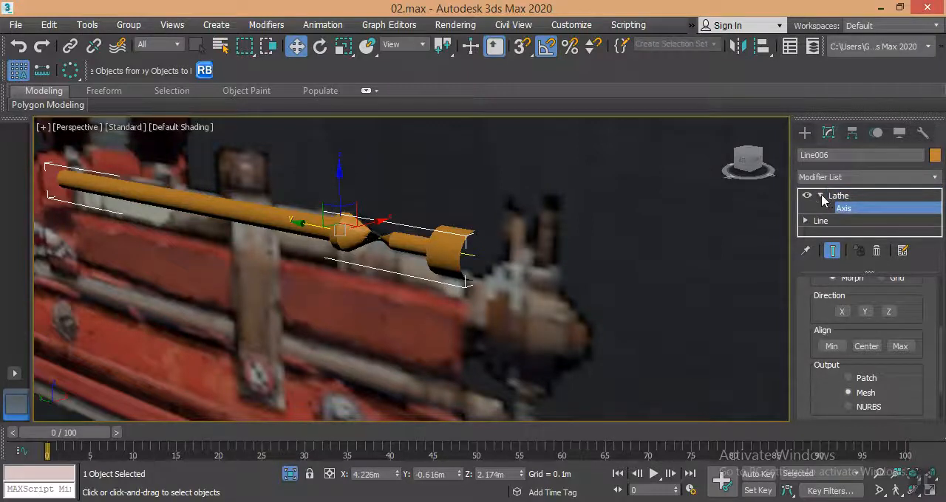
pyautogui.keyDown('alt'); pyautogui.moveTo(382, 270); pyautogui.dragTo(389, 209, button='middle'); pyautogui.keyUp('alt')
pyautogui.scroll(-3, 377, 256)
pyautogui.moveTo(397, 166); pyautogui.dragTo(402, 195)
pyautogui.moveTo(418, 256); pyautogui.dragTo(489, 263, button='middle')
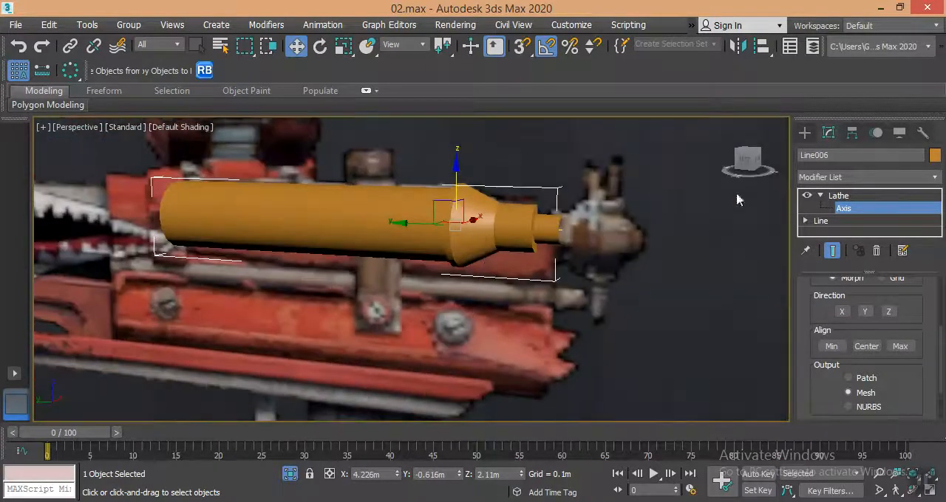
# Move the lathed tube about 4.23 m in the negative X direction onto the gun model.
pyautogui.click(803, 134)
pyautogui.scroll(-4, 548, 158)
pyautogui.moveTo(488, 218); pyautogui.dragTo(533, 241, button='middle')
pyautogui.scroll(-4, 523, 266)
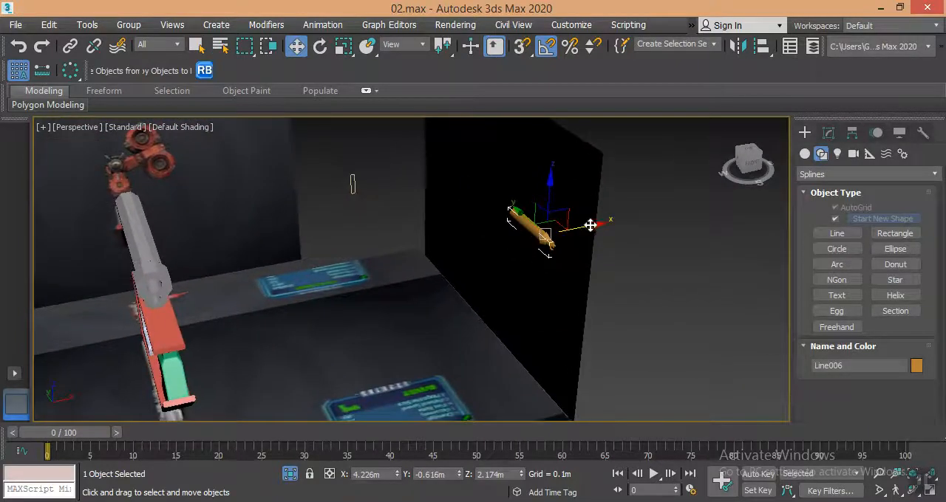
pyautogui.moveTo(574, 231); pyautogui.dragTo(192, 294)
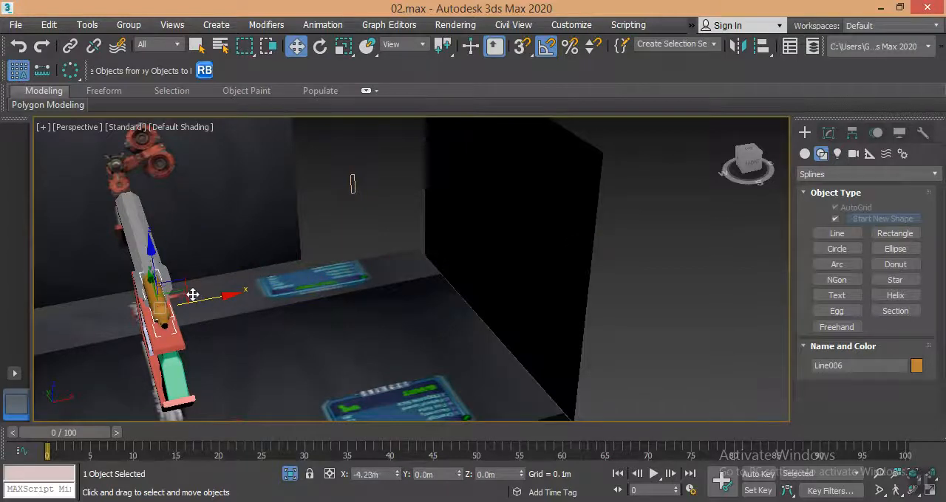
# Shift the lathed tube in the Top view to about X 0.03 m, centring it on the gun body.
pyautogui.press('t')
pyautogui.press('z')
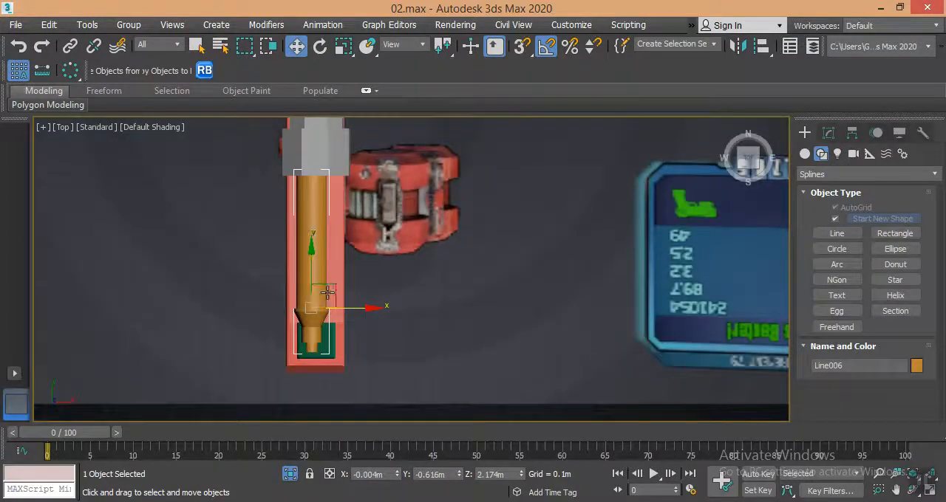
pyautogui.scroll(-2, 359, 278)
pyautogui.scroll(4, 359, 278)
pyautogui.moveTo(354, 308); pyautogui.dragTo(362, 309)
# Hide the red frame, the lavender strip and the green grip to expose the reference beneath the tube.
pyautogui.rightClick(356, 261)
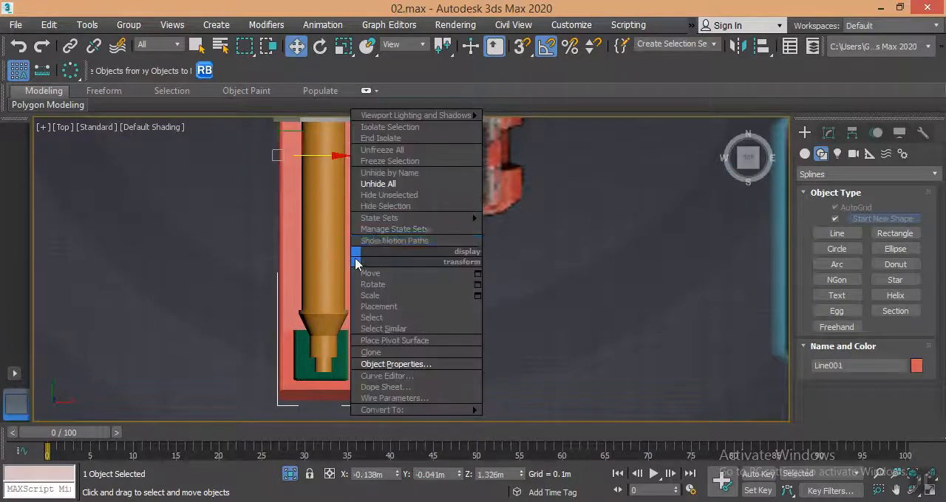
pyautogui.click(374, 215)
pyautogui.click(289, 230)
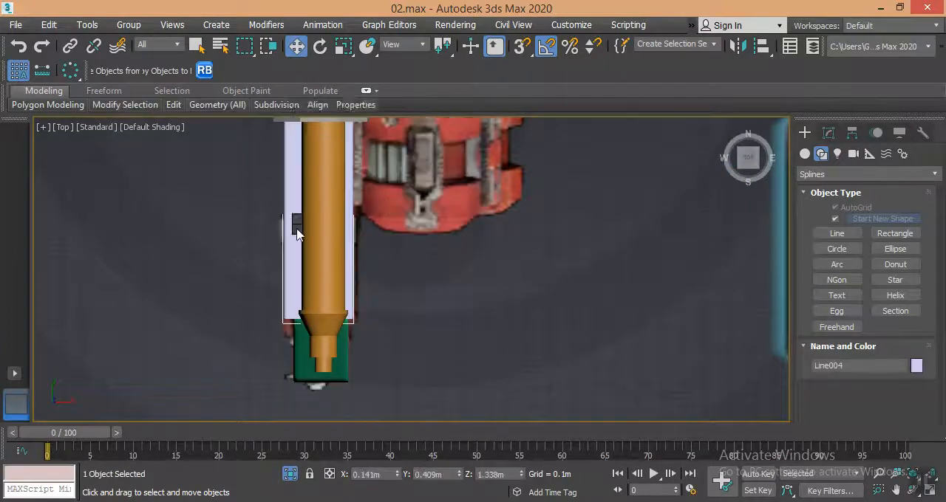
pyautogui.rightClick(289, 231)
pyautogui.click(327, 185)
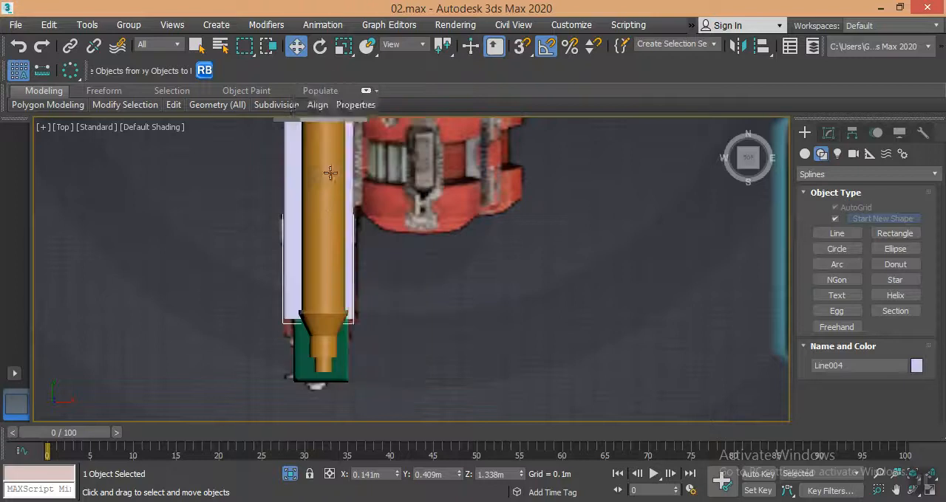
pyautogui.click(296, 224)
pyautogui.rightClick(296, 224)
pyautogui.click(325, 183)
# Select the lathed tube and lower its Lathe axis by about 0.049 m to thicken the tube.
pyautogui.moveTo(316, 326); pyautogui.dragTo(348, 320, button='middle')
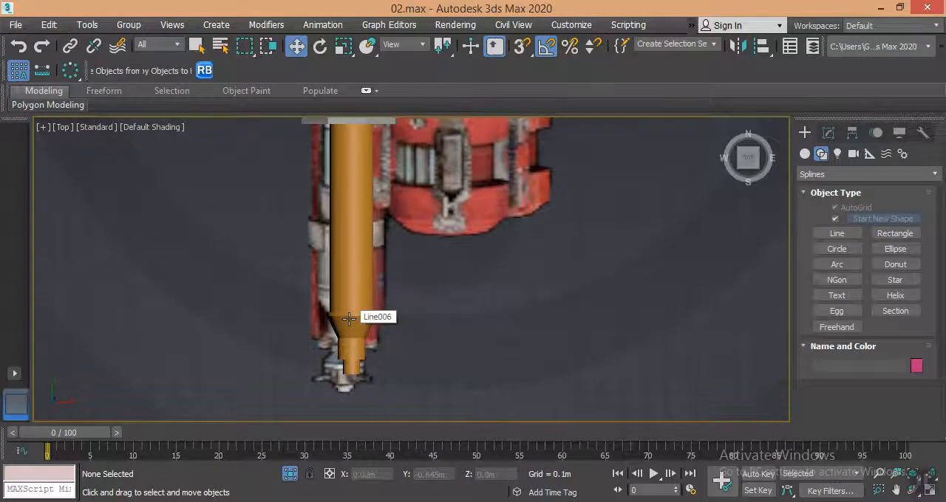
pyautogui.keyDown('alt'); pyautogui.moveTo(348, 319); pyautogui.dragTo(349, 315, button='middle'); pyautogui.keyUp('alt')
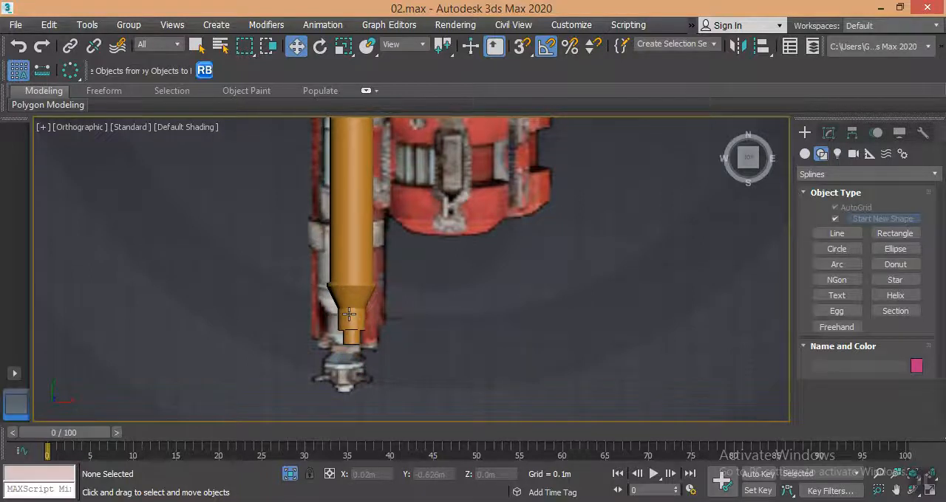
pyautogui.keyDown('alt'); pyautogui.moveTo(501, 273); pyautogui.dragTo(500, 276, button='middle'); pyautogui.keyUp('alt')
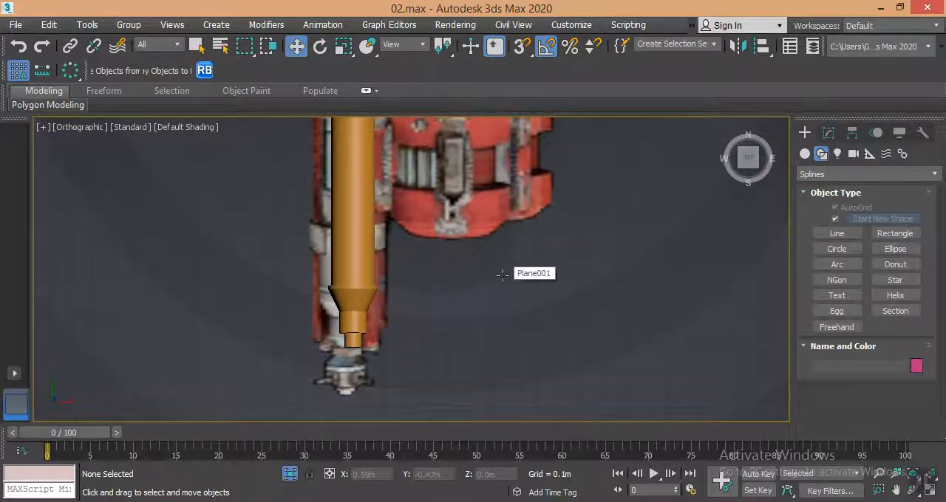
pyautogui.press('p')
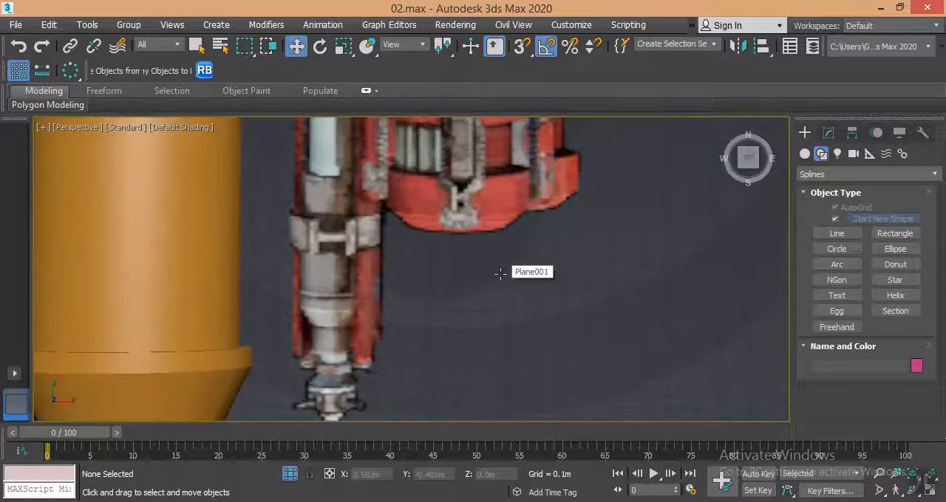
pyautogui.scroll(-5, 341, 306)
pyautogui.keyDown('alt'); pyautogui.moveTo(359, 321); pyautogui.dragTo(393, 266, button='middle'); pyautogui.keyUp('alt')
pyautogui.moveTo(393, 266); pyautogui.dragTo(396, 338, button='middle')
pyautogui.click(828, 134)
pyautogui.click(388, 204)
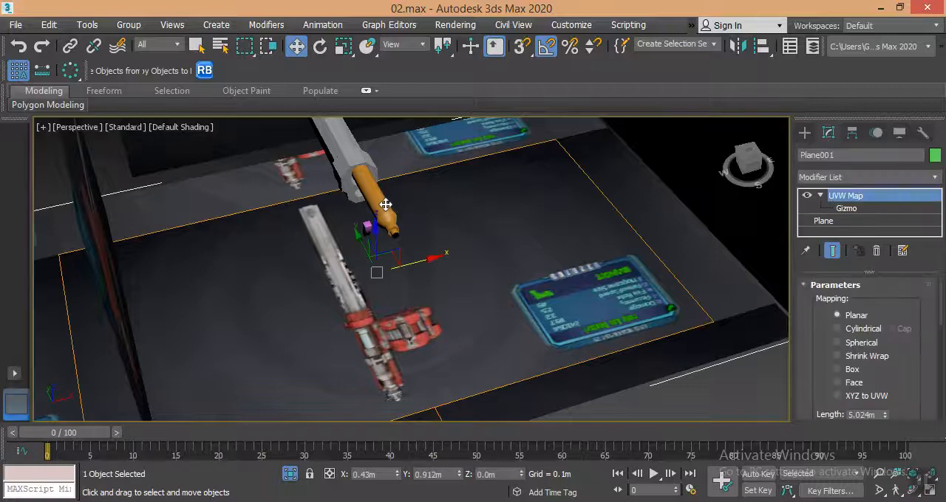
pyautogui.click(842, 209)
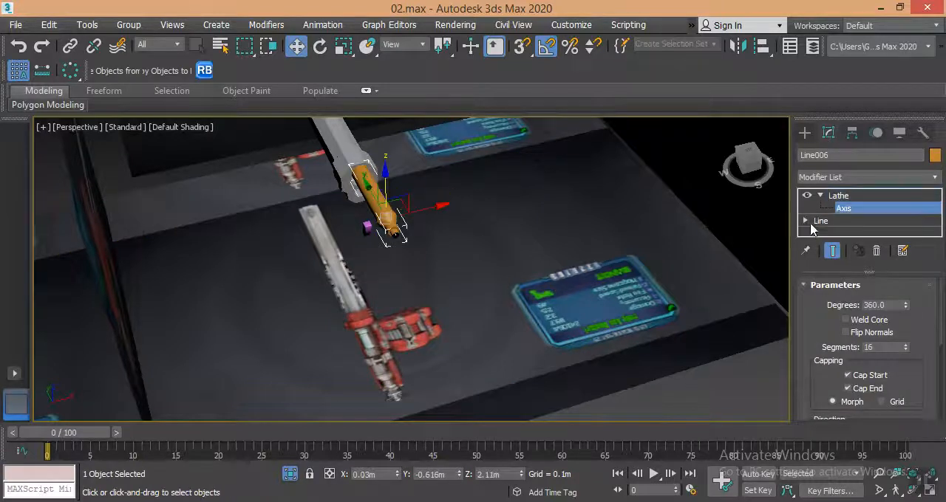
pyautogui.moveTo(384, 179); pyautogui.dragTo(382, 183)
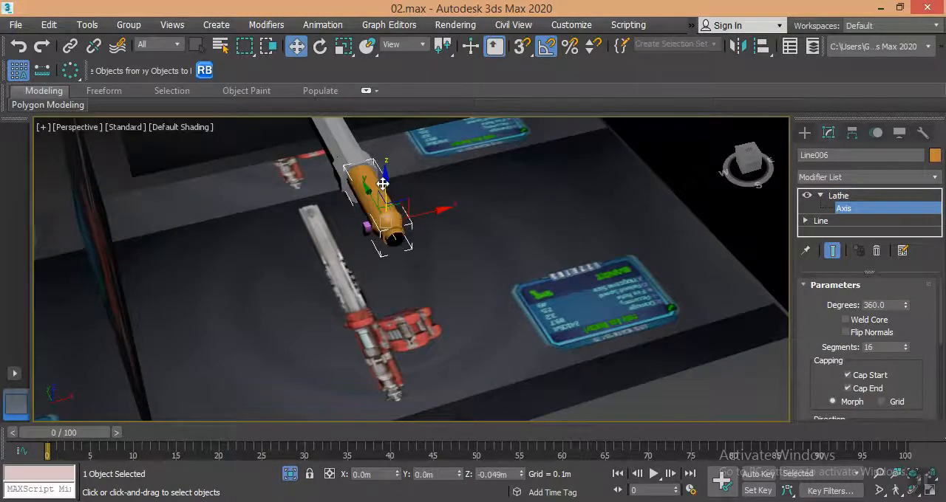
pyautogui.press('t')
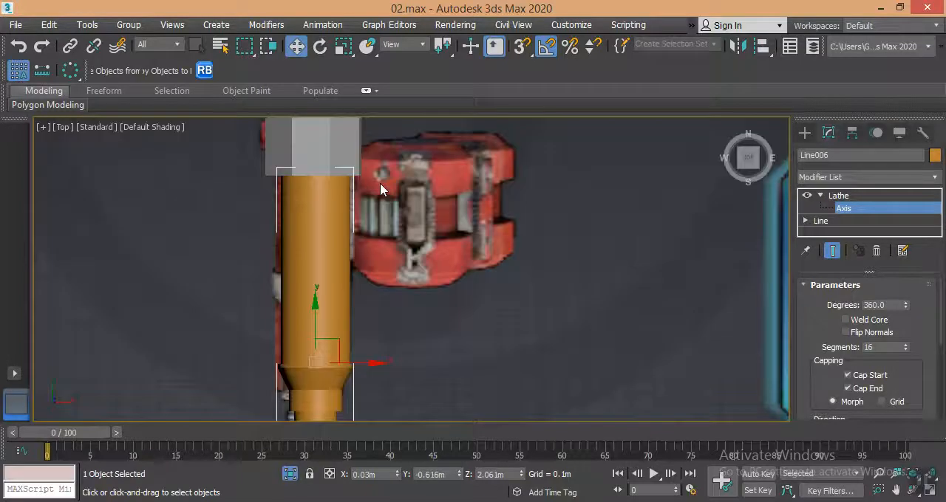
# Raise the Lathe axis by about 0.014 m to slim the tube slightly against the top reference.
pyautogui.keyDown('alt'); pyautogui.moveTo(377, 222); pyautogui.dragTo(319, 316, button='middle'); pyautogui.keyUp('alt')
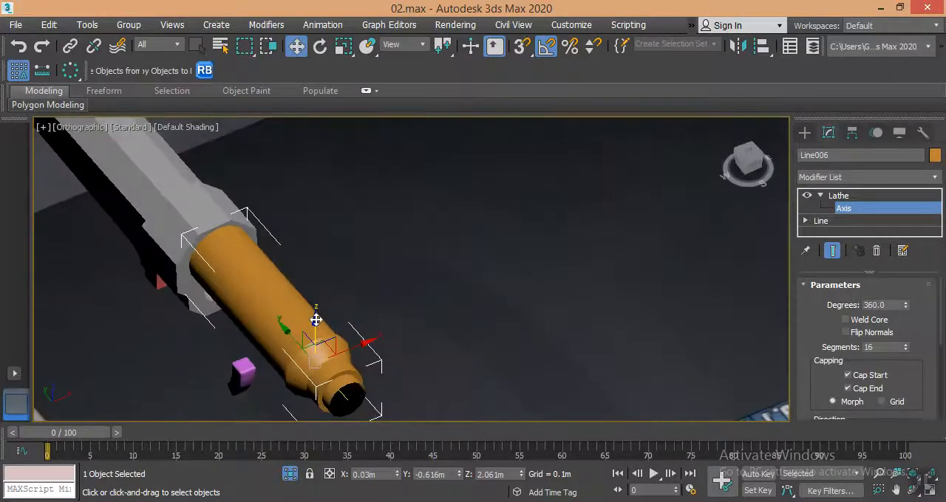
pyautogui.moveTo(316, 320); pyautogui.dragTo(315, 317)
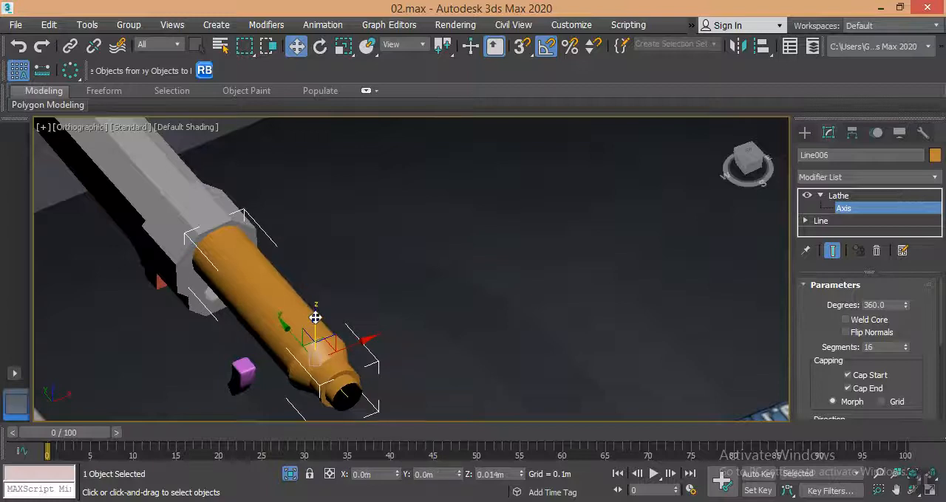
pyautogui.press('t')
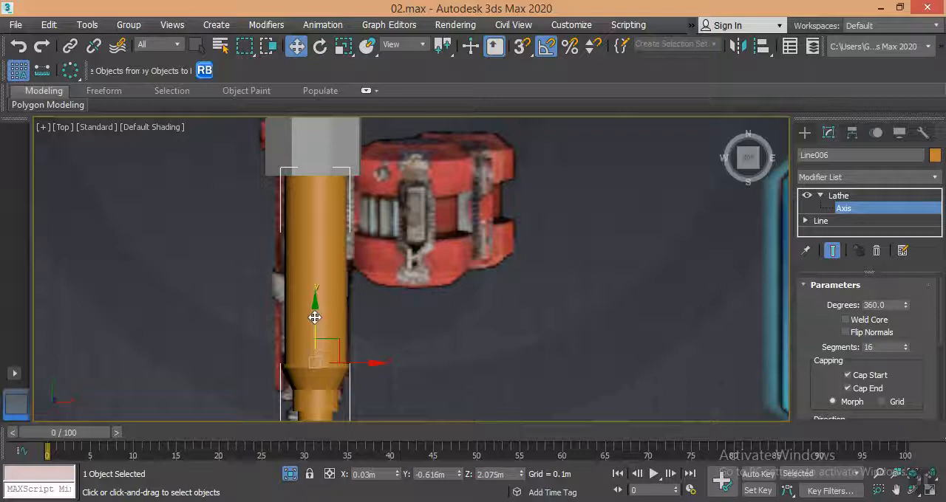
# Turn on see-through display for the tube and move it along Y to about -0.565 m to match the reference.
pyautogui.hotkey('alt', 'x')
pyautogui.moveTo(330, 350); pyautogui.dragTo(392, 299, button='middle')
pyautogui.scroll(2, 337, 300)
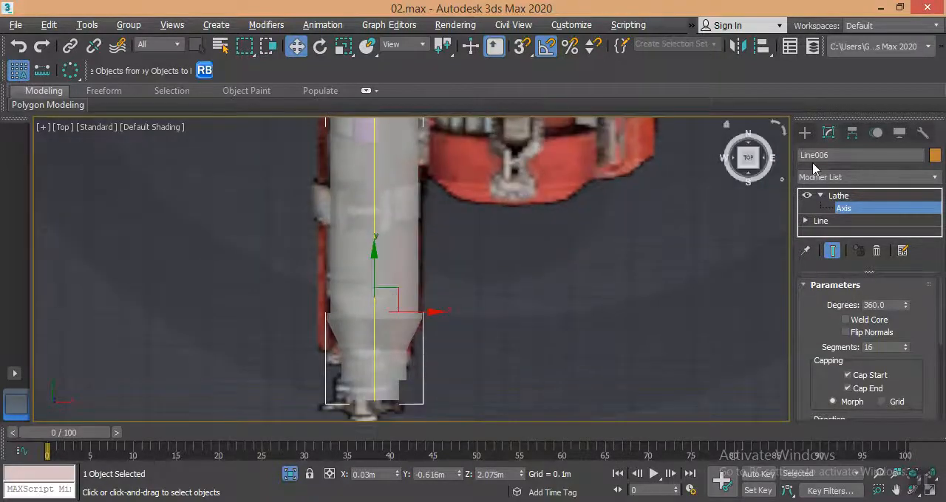
pyautogui.click(803, 134)
pyautogui.moveTo(374, 267)
pyautogui.mouseDown()
pyautogui.moveTo(374, 187)
pyautogui.moveTo(374, 251)
pyautogui.mouseUp()
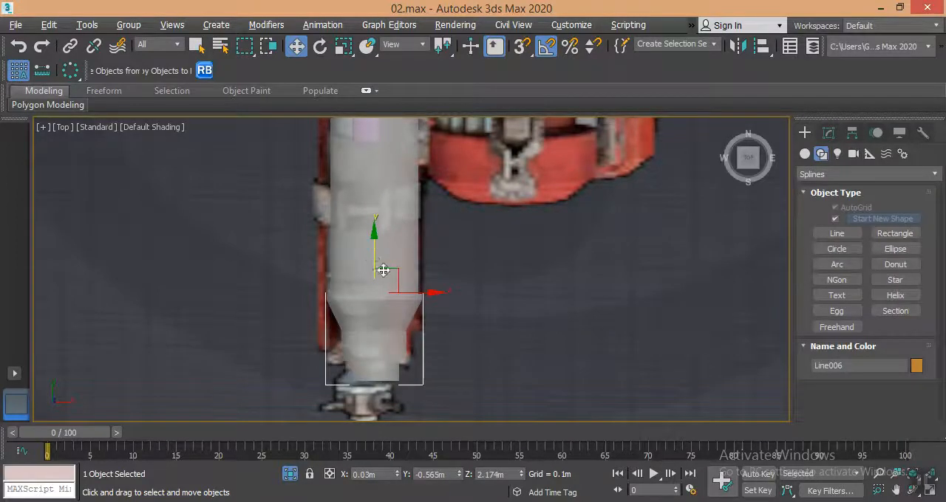
# Return to the Perspective view and turn off see-through display for the tube.
pyautogui.scroll(-5, 374, 255)
pyautogui.press('p')
pyautogui.keyDown('alt'); pyautogui.moveTo(395, 330); pyautogui.dragTo(540, 248, button='middle'); pyautogui.keyUp('alt')
pyautogui.hotkey('alt', 'x')
# Examine the tube's end fittings on the side reference and compare them with the lathed tube in the Left view.
pyautogui.keyDown('alt'); pyautogui.moveTo(456, 343); pyautogui.dragTo(370, 314, button='middle'); pyautogui.keyUp('alt')
pyautogui.scroll(5, 420, 309)
pyautogui.scroll(-5, 436, 318)
pyautogui.scroll(5, 444, 324)
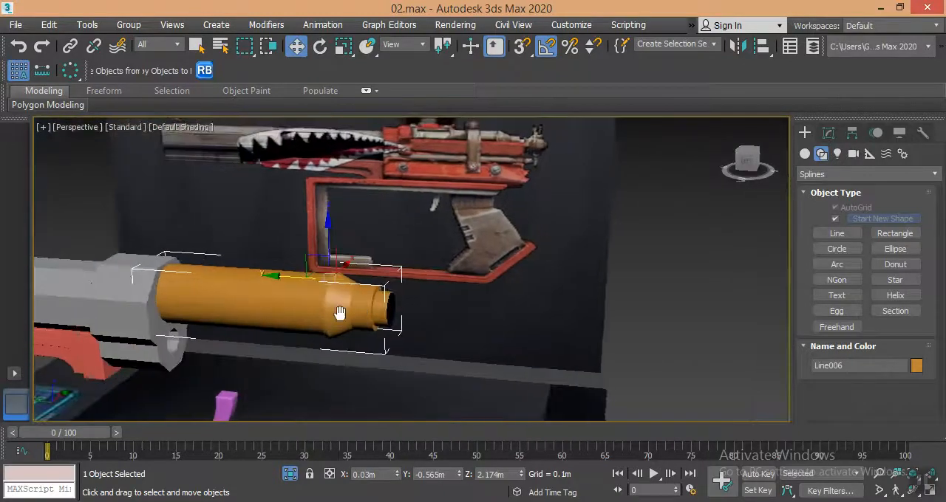
pyautogui.scroll(10, 474, 178)
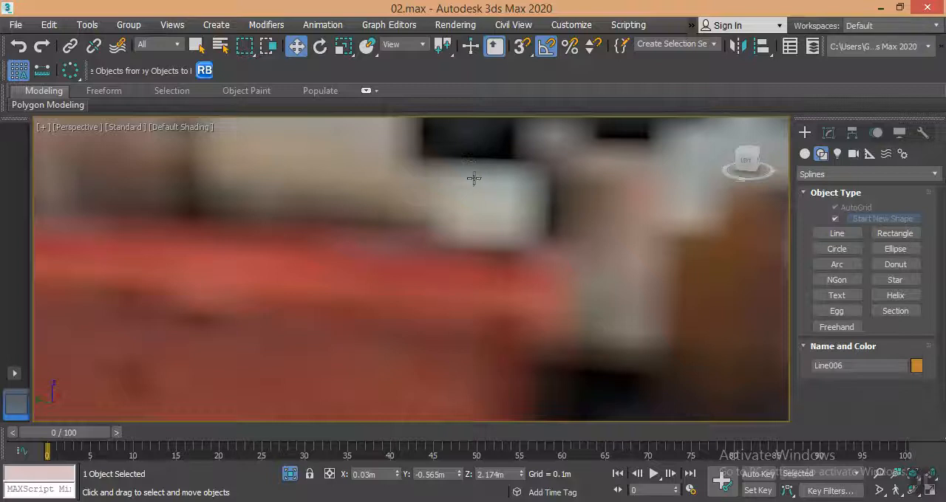
pyautogui.scroll(-5, 478, 185)
pyautogui.scroll(-5, 484, 198)
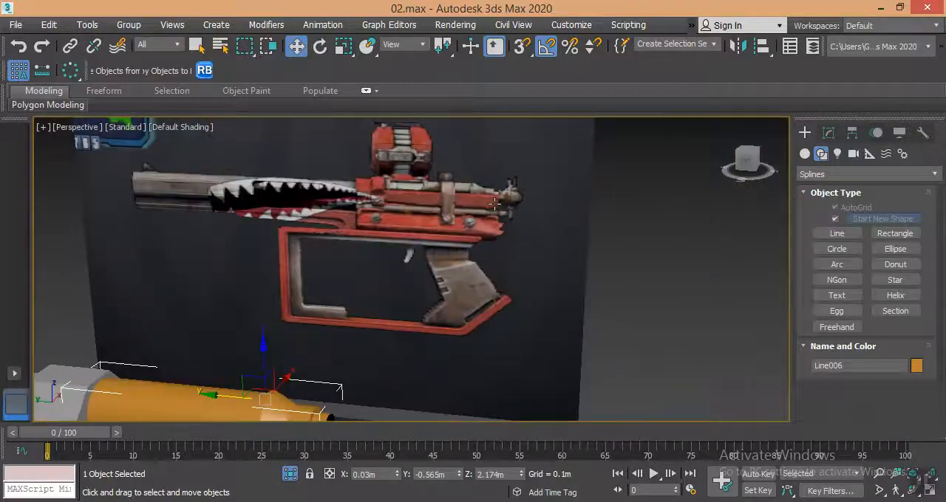
pyautogui.press('l')
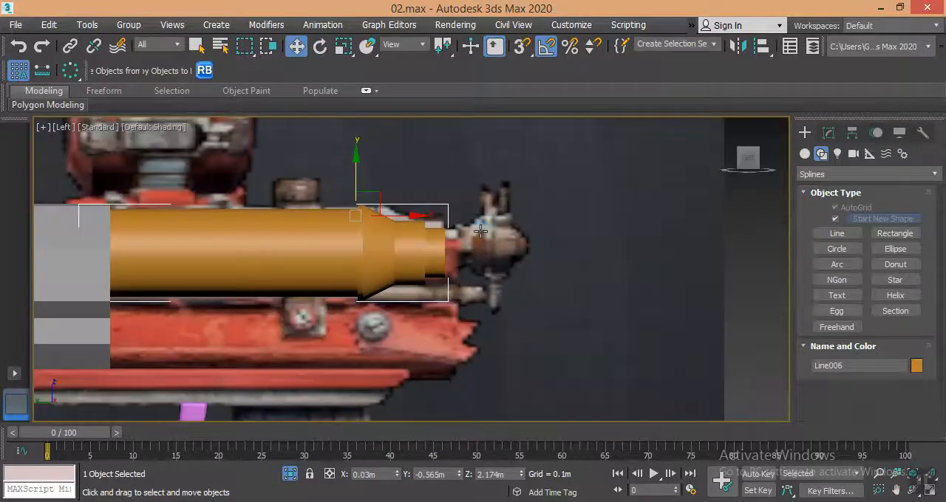
# Add an Edit Poly modifier above the Lathe on the tube in the Perspective view.
pyautogui.press('p')
pyautogui.keyDown('alt'); pyautogui.moveTo(474, 234); pyautogui.dragTo(425, 241, button='middle'); pyautogui.keyUp('alt')
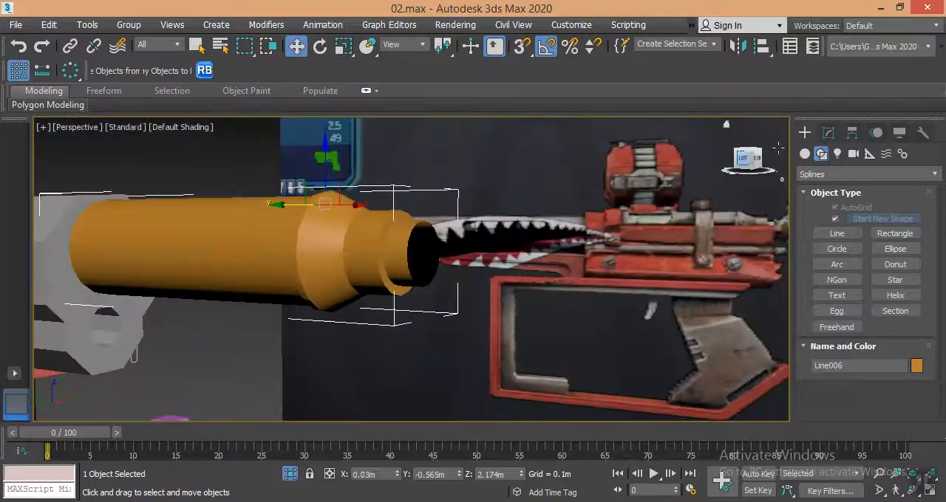
pyautogui.click(828, 133)
pyautogui.click(840, 179)
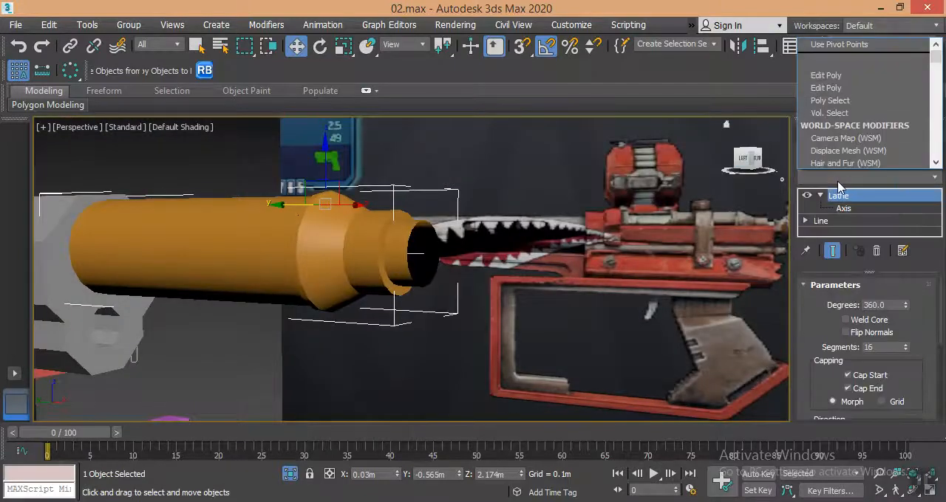
pyautogui.press('e')
pyautogui.press('e')
pyautogui.press('e')
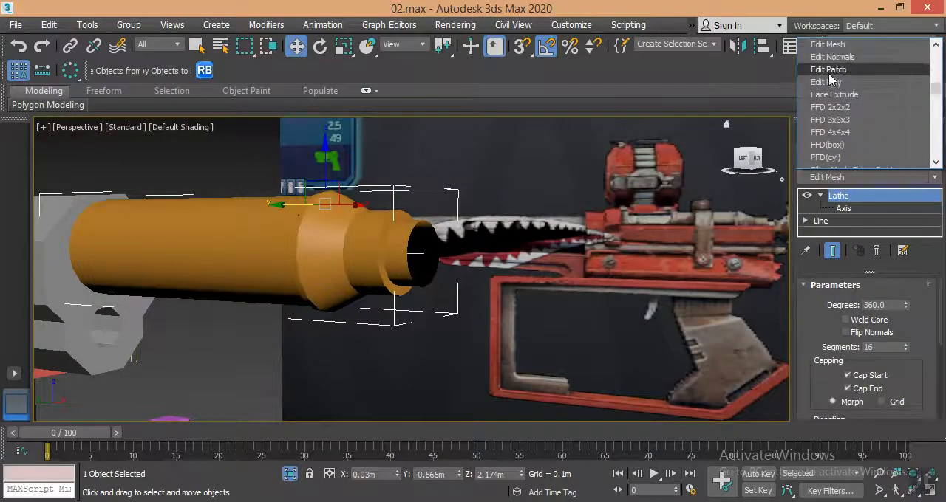
pyautogui.click(828, 82)
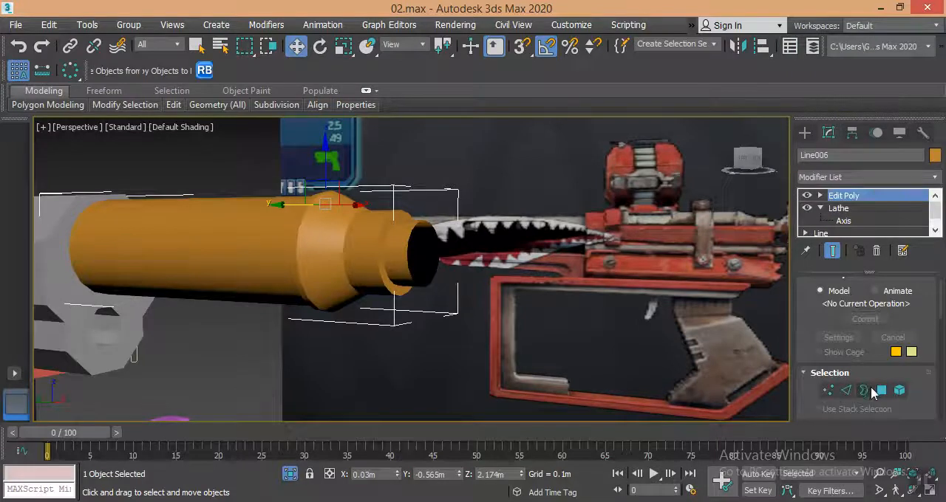
# Select the open border at the tube's narrow end at Border level.
pyautogui.click(868, 390)
pyautogui.moveTo(613, 327); pyautogui.dragTo(402, 297, button='middle')
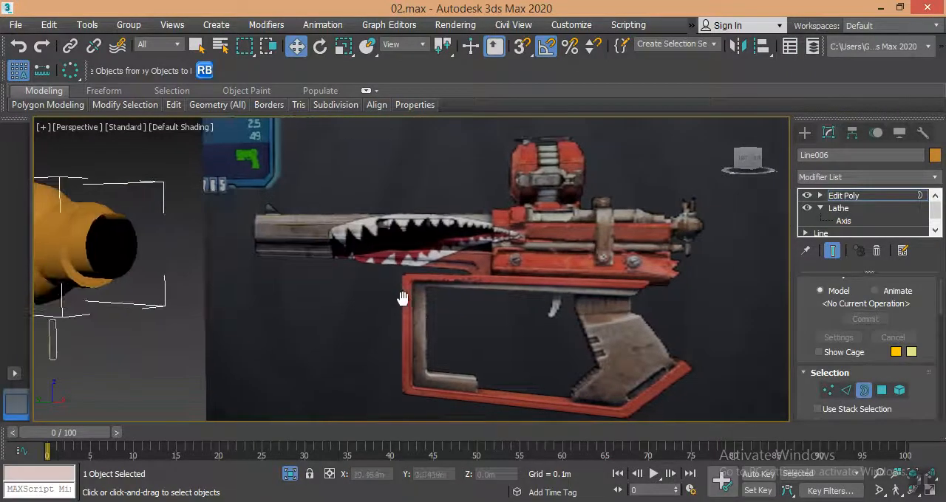
pyautogui.click(123, 215)
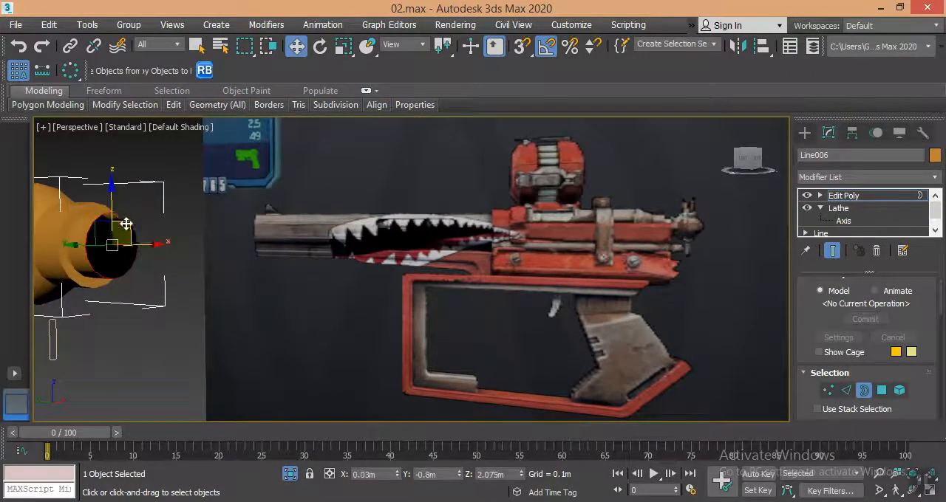
# Try to extend the narrow end's border along Y to about -0.863 m in the Left view, and undo it.
pyautogui.press('r')
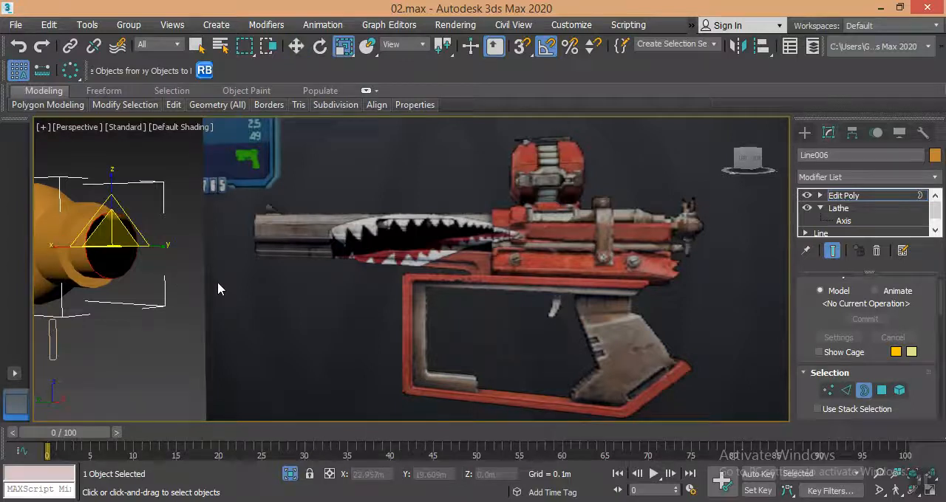
pyautogui.press('f')
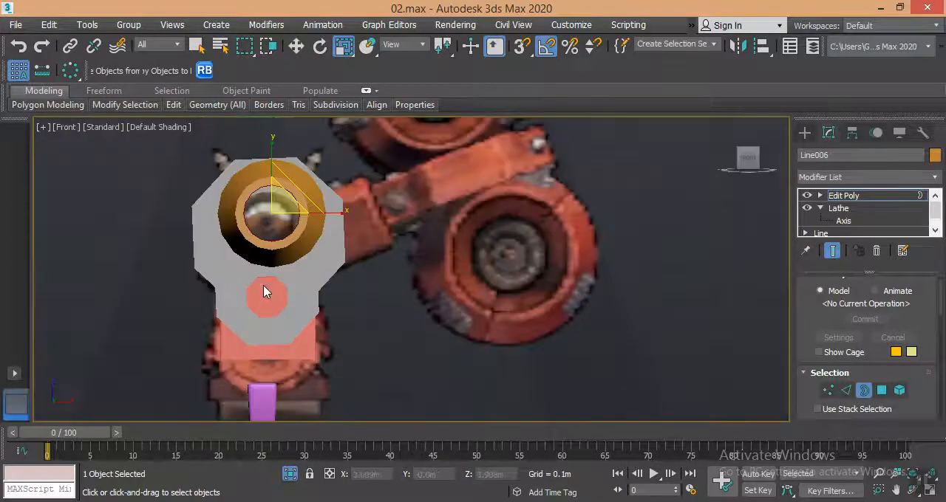
pyautogui.press('l')
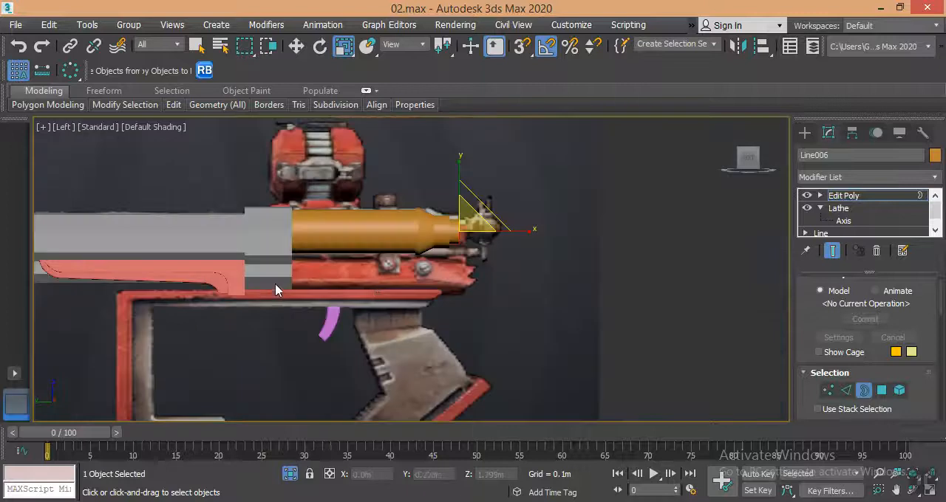
pyautogui.scroll(3, 385, 234)
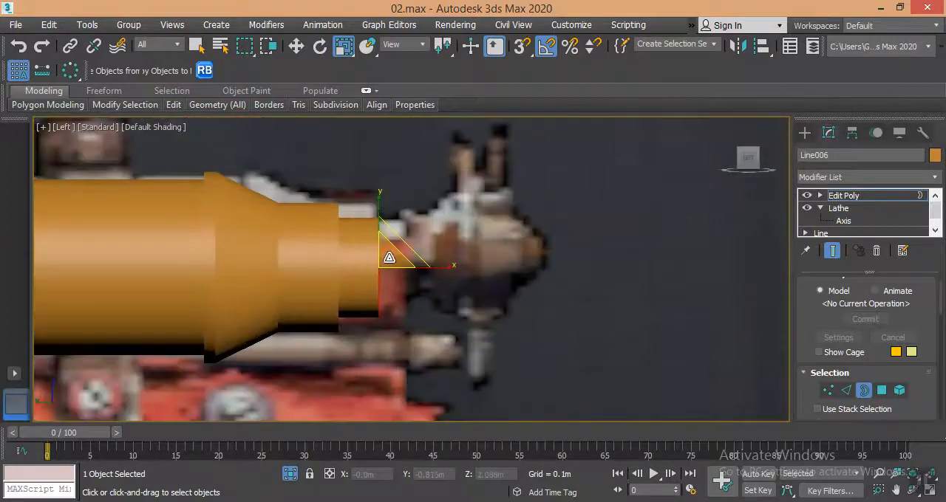
pyautogui.moveTo(387, 260); pyautogui.dragTo(463, 269)
pyautogui.press('w')
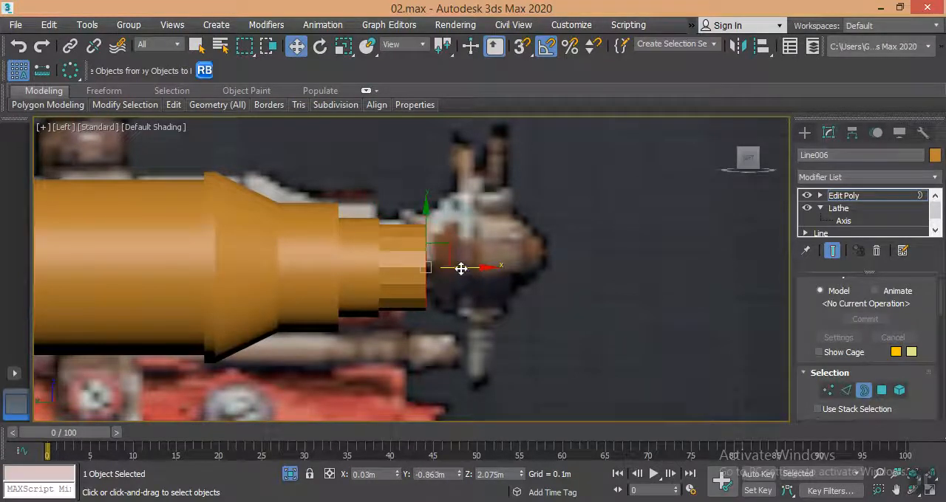
pyautogui.hotkey('ctrl', 'z')
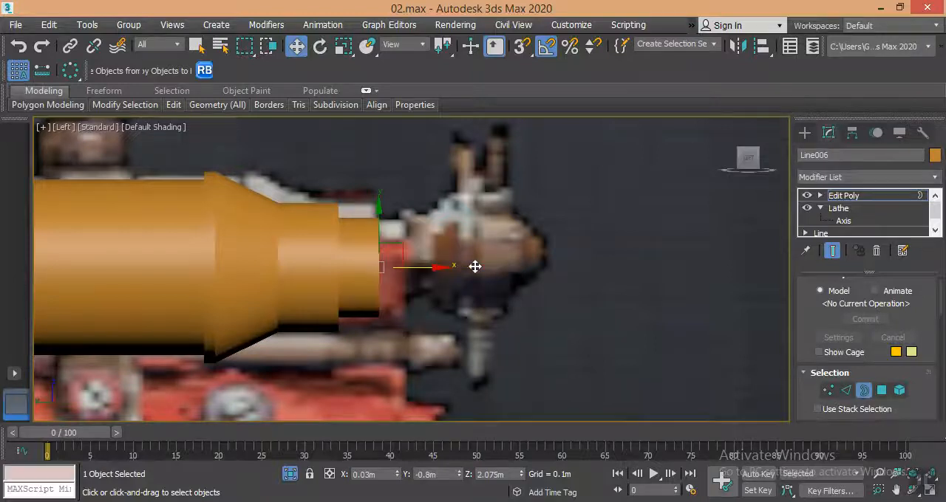
# Extrude the narrow end's border inward by scaling a copy of it, forming a flat ring around a smaller opening.
pyautogui.press('p')
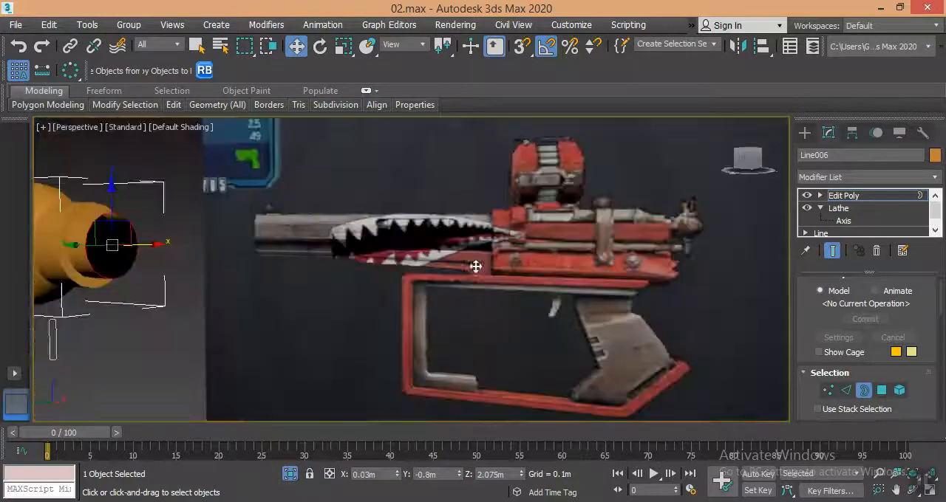
pyautogui.keyDown('alt'); pyautogui.moveTo(476, 267); pyautogui.dragTo(451, 287, button='middle'); pyautogui.keyUp('alt')
pyautogui.keyDown('alt'); pyautogui.moveTo(345, 283); pyautogui.dragTo(329, 288, button='middle'); pyautogui.keyUp('alt')
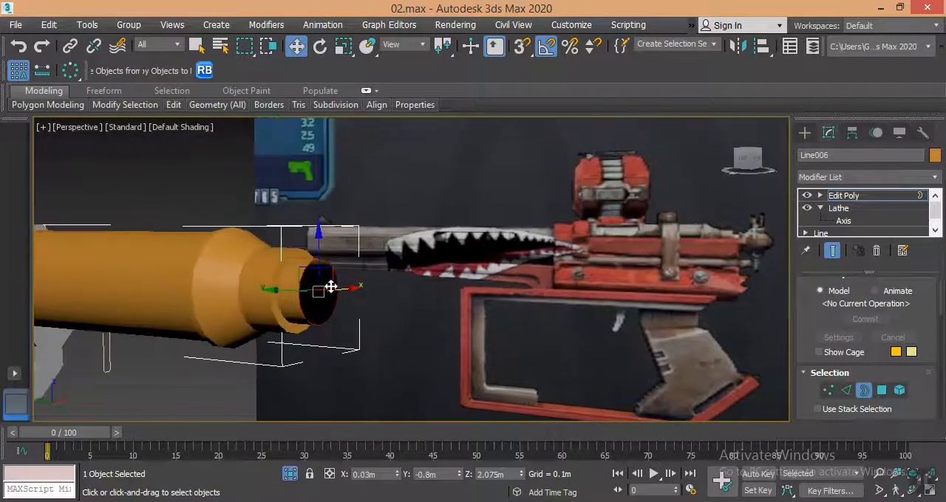
pyautogui.press('r')
pyautogui.moveTo(320, 280); pyautogui.dragTo(336, 340)
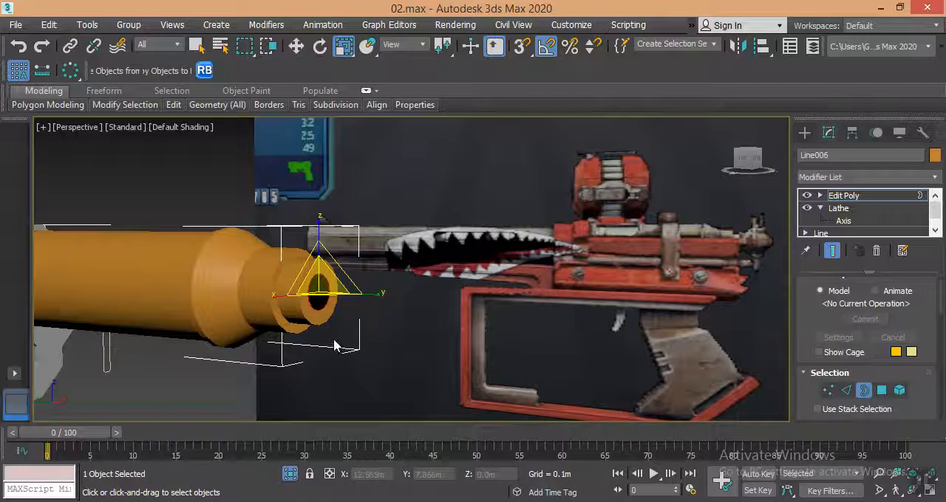
# Extrude the smaller inner border outward along Y to about -0.898 m to form a thin end stub matching the side reference.
pyautogui.press('w')
pyautogui.moveTo(292, 290); pyautogui.dragTo(348, 300)
pyautogui.press('f')
pyautogui.moveTo(392, 301); pyautogui.dragTo(341, 297, button='middle')
pyautogui.press('l')
pyautogui.moveTo(487, 275); pyautogui.dragTo(464, 274)
pyautogui.click(804, 132)
pyautogui.moveTo(395, 249); pyautogui.dragTo(369, 253, button='middle')
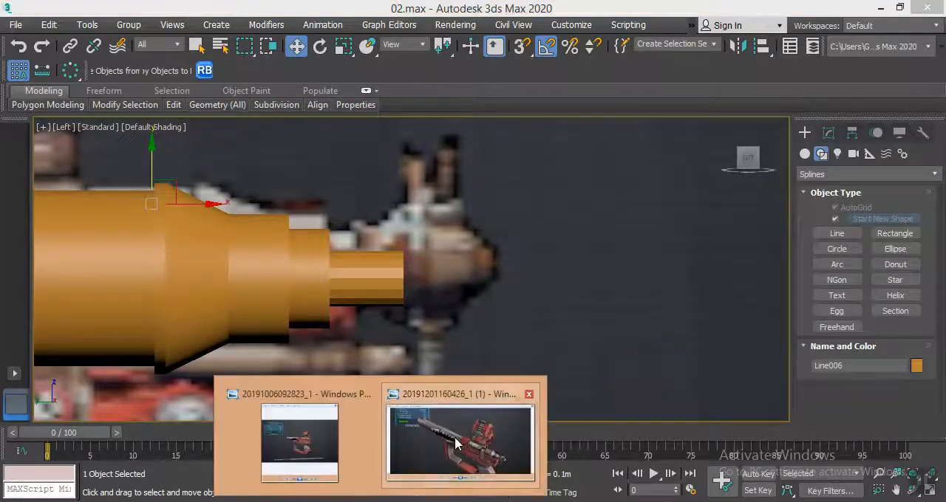
# Switch to the gun reference photo in Windows Photo Viewer and examine the tube's stepped end and its fittings.
pyautogui.click(461, 444)
pyautogui.scroll(3, 694, 336)
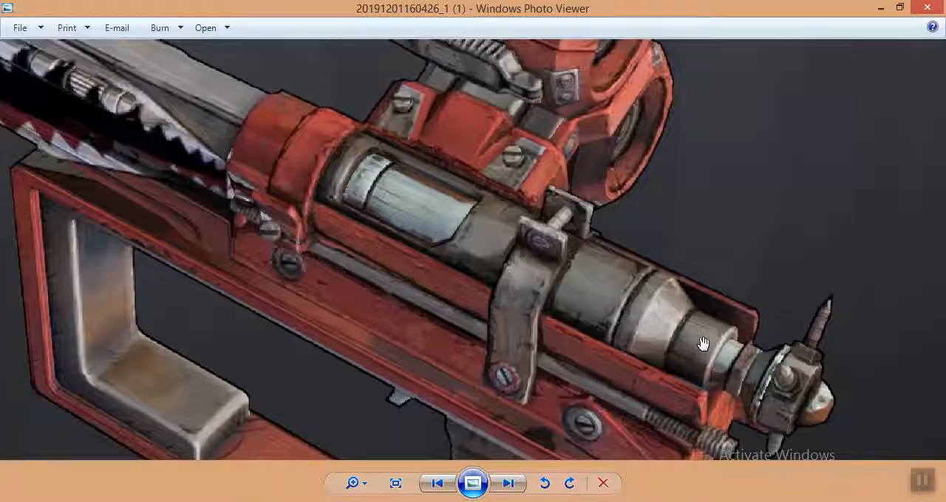
pyautogui.moveTo(689, 328); pyautogui.dragTo(494, 251)
pyautogui.scroll(3, 447, 226)
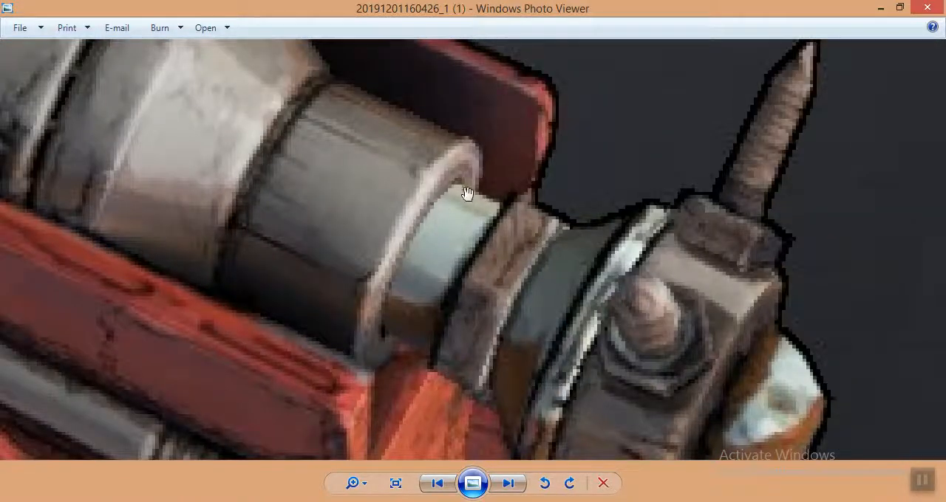
pyautogui.click(880, 9)
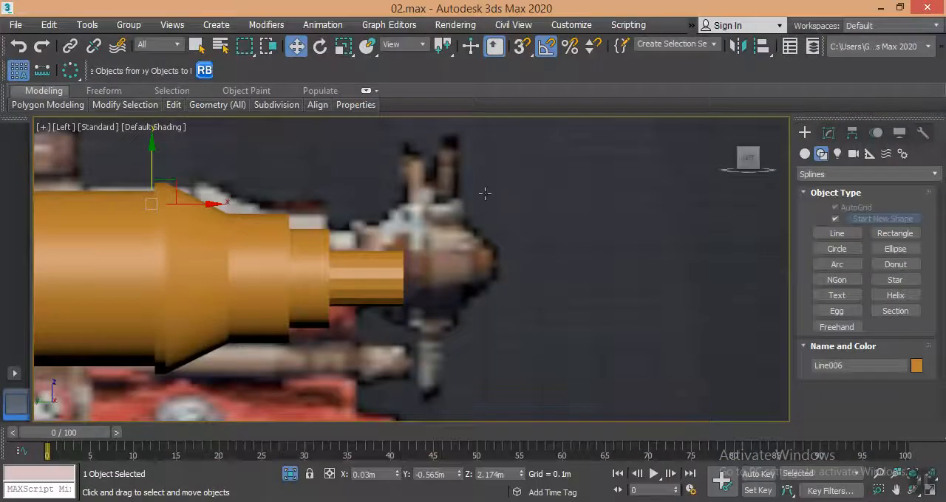
# Back in 3ds Max, cap the open border at the tip of the tube's thin end stub in the Perspective view.
pyautogui.scroll(-4, 433, 264)
pyautogui.scroll(3, 488, 268)
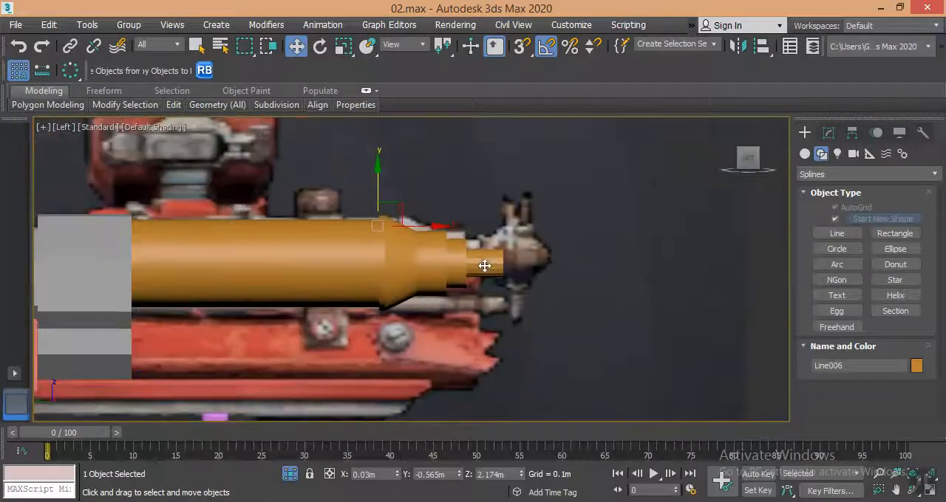
pyautogui.press('p')
pyautogui.keyDown('alt'); pyautogui.moveTo(433, 280); pyautogui.dragTo(484, 301, button='middle'); pyautogui.keyUp('alt')
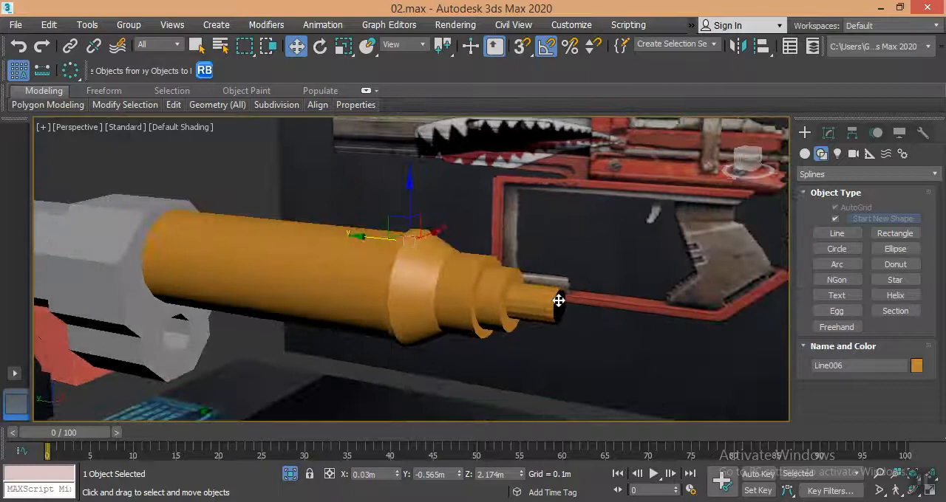
pyautogui.press('3')
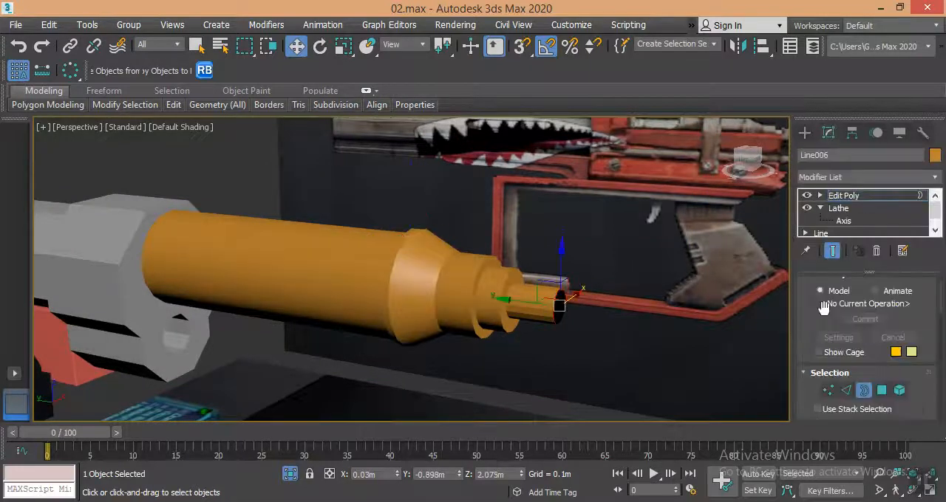
pyautogui.hotkey('alt', 'p')
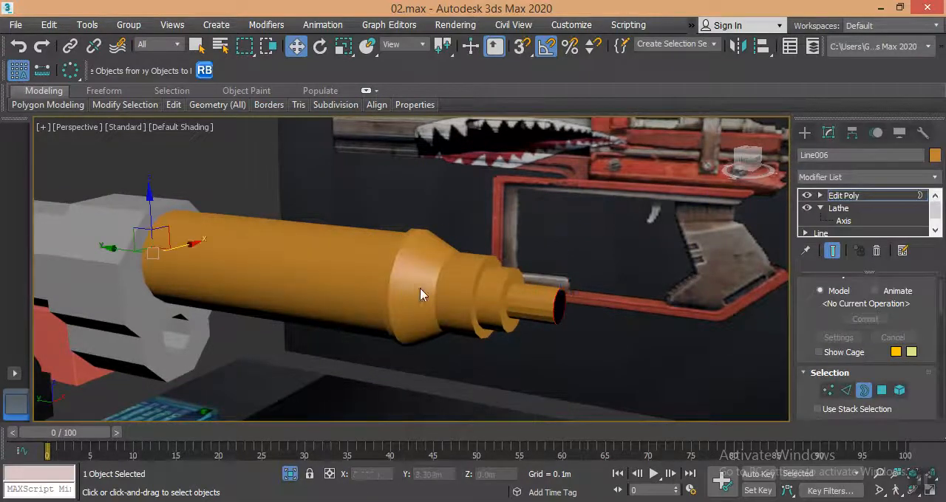
pyautogui.rightClick(491, 289)
pyautogui.click(474, 324)
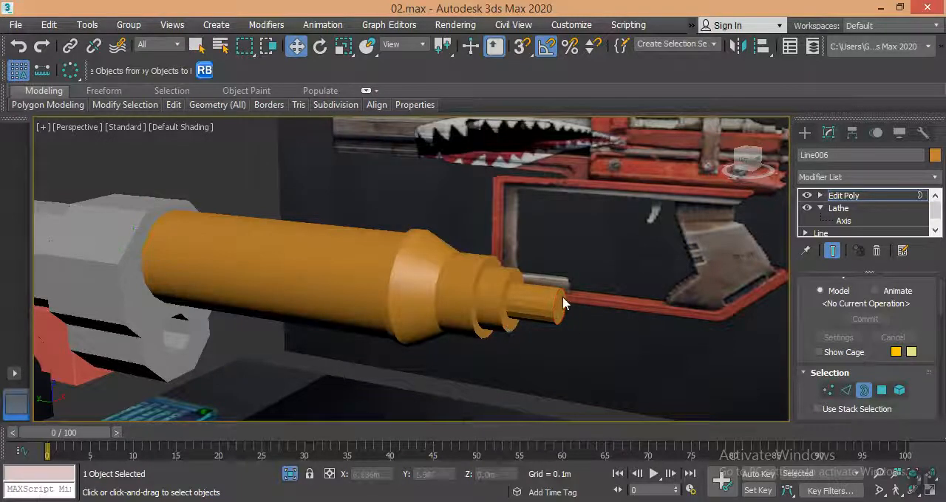
# Try a MeshSmooth modifier on the tube to check its smoothed shape, and remove it.
pyautogui.click(840, 178)
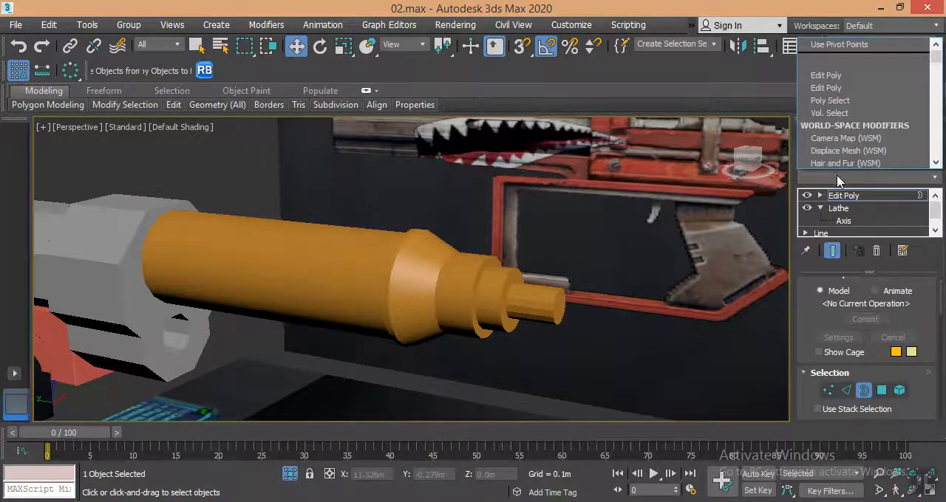
pyautogui.press('m')
pyautogui.press('m')
pyautogui.press('m')
pyautogui.press('m')
pyautogui.press('m')
pyautogui.press('m')
pyautogui.press('m')
pyautogui.press('m')
pyautogui.press('m')
pyautogui.press('m')
pyautogui.press('m')
pyautogui.press('m')
pyautogui.press('m')
pyautogui.press('m')
pyautogui.press('m')
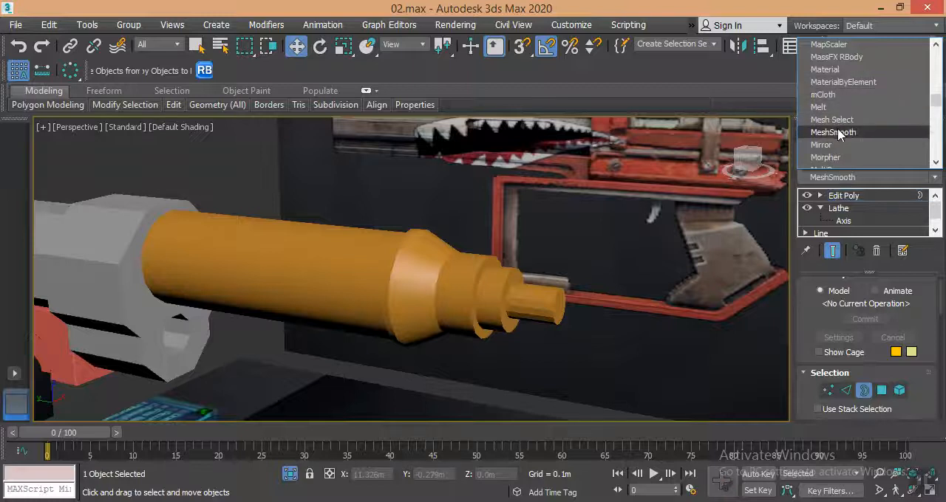
pyautogui.click(837, 133)
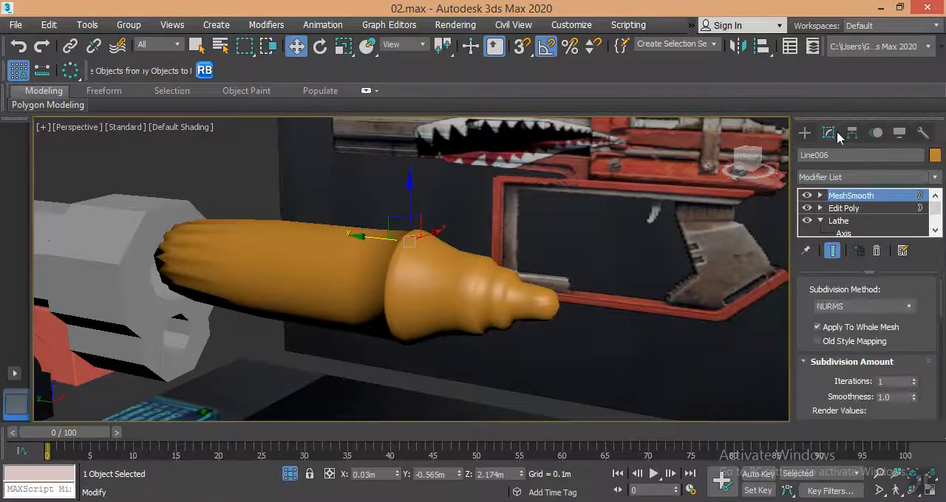
pyautogui.click(875, 252)
# Show edged faces and add a supporting edge loop close to the end stub's tip with Swift Loop.
pyautogui.scroll(8, 556, 339)
pyautogui.press('F4')
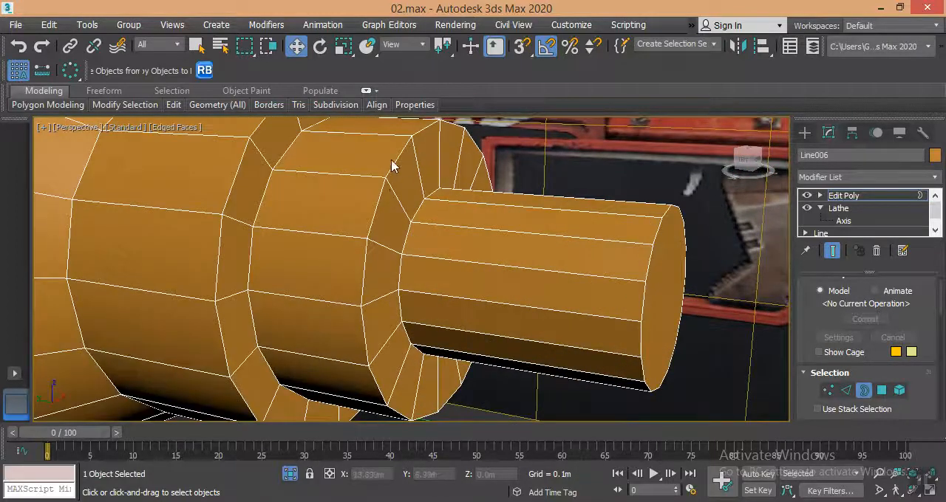
pyautogui.scroll(-10, 299, 231)
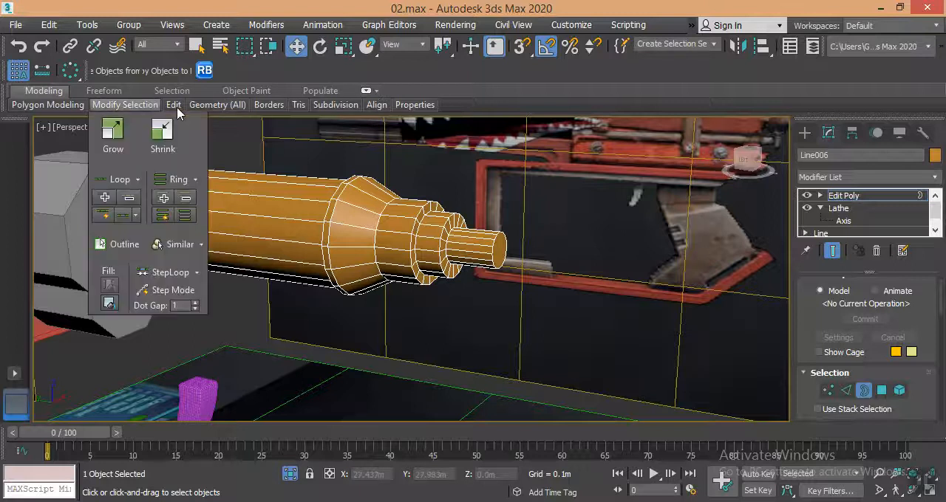
pyautogui.moveTo(173, 105)
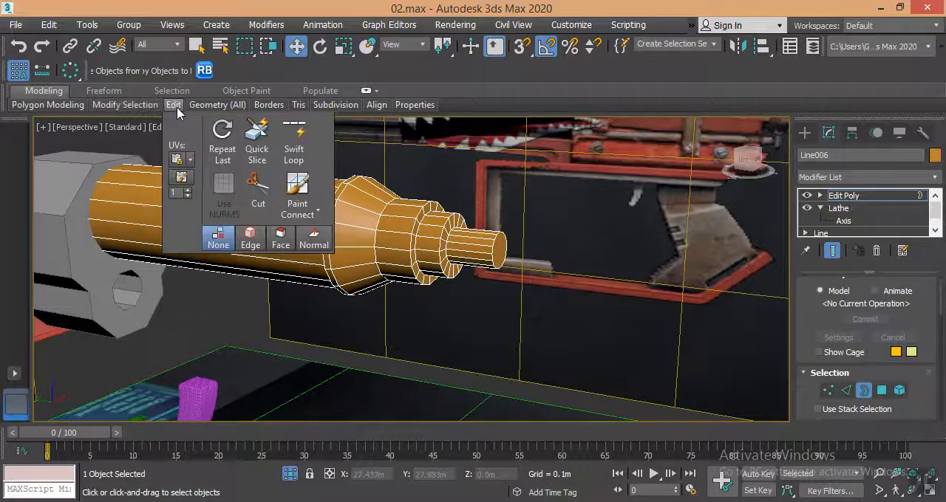
pyautogui.click(293, 144)
pyautogui.scroll(3, 465, 285)
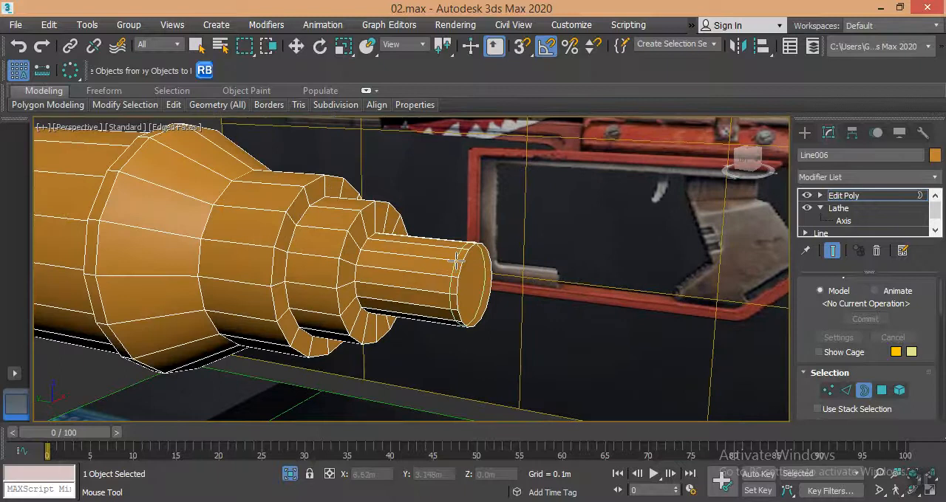
pyautogui.click(456, 258)
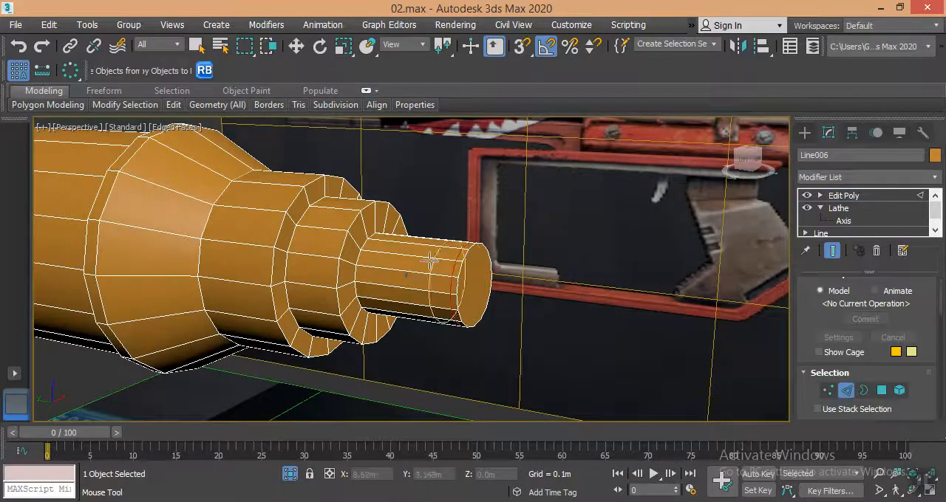
# Add supporting edge loops around the smallest collar's outer edge and at the base of the end stub.
pyautogui.click(347, 233)
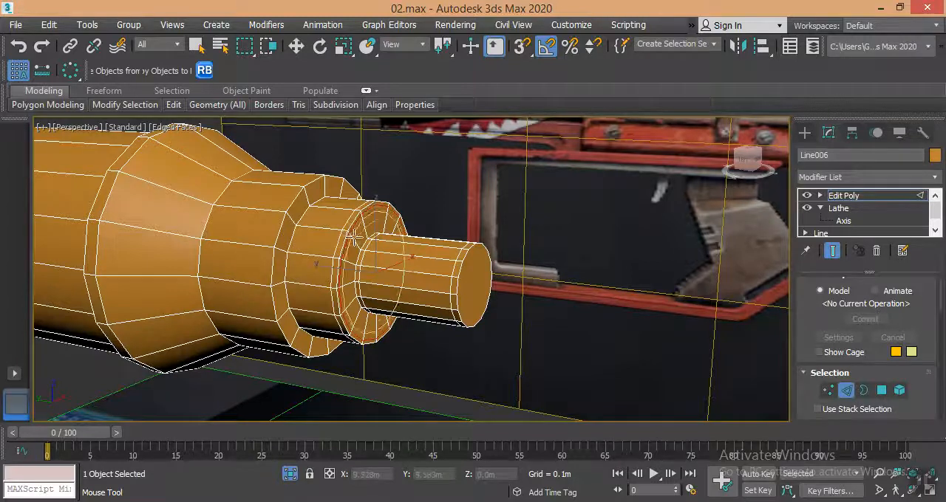
pyautogui.scroll(5, 353, 244)
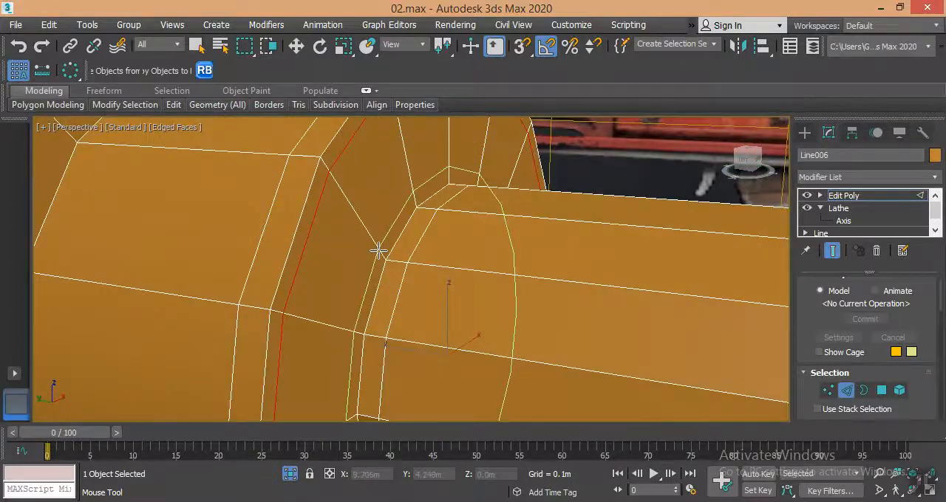
pyautogui.scroll(-5, 342, 270)
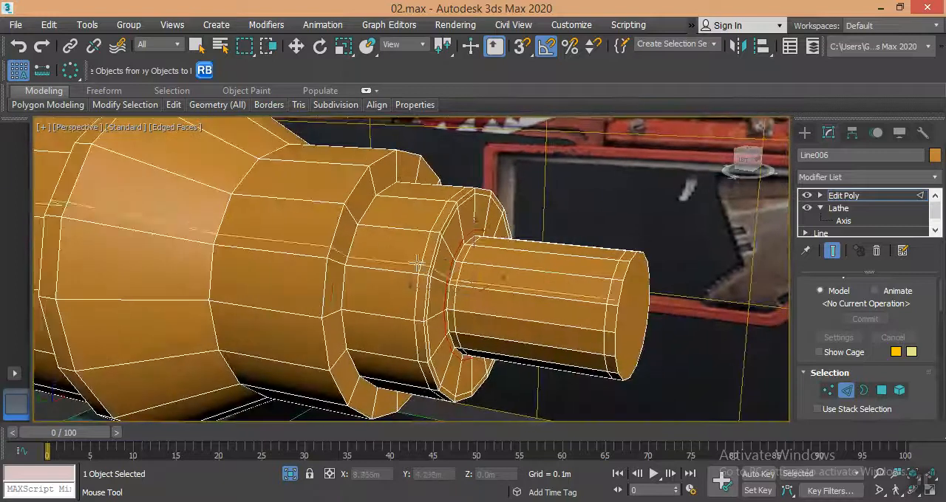
# Add supporting edge loops on both sides of the step between the two collars.
pyautogui.scroll(5, 359, 238)
pyautogui.click(366, 208)
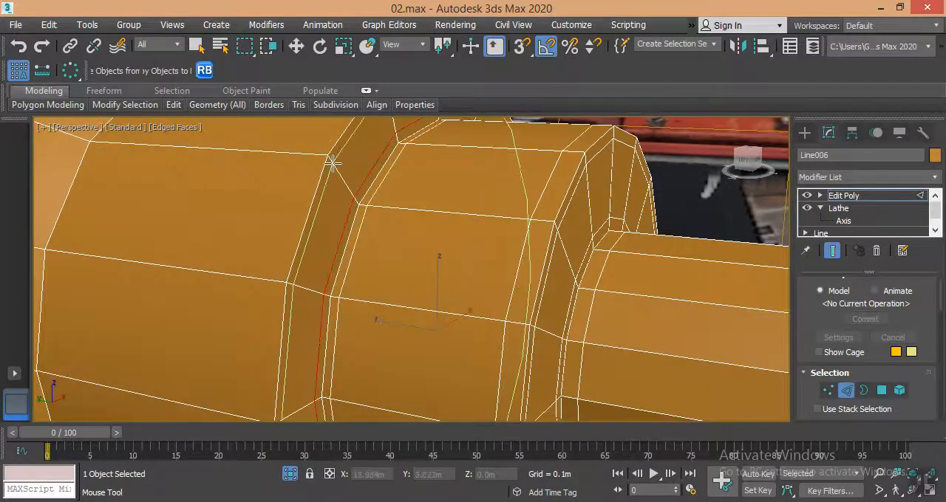
pyautogui.scroll(3, 436, 234)
pyautogui.scroll(2, 277, 186)
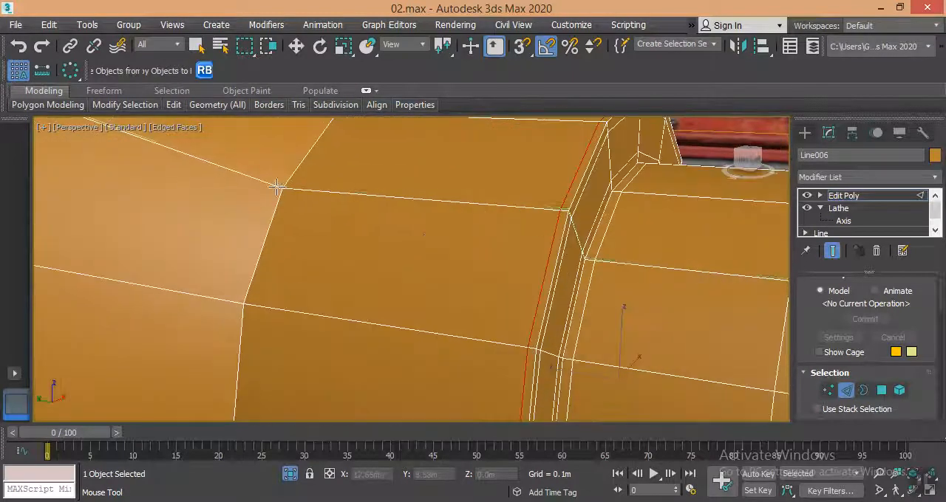
# Add supporting edge loops on both sides of the corner where the cone's narrow end meets the larger collar.
pyautogui.scroll(2, 278, 188)
pyautogui.click(285, 190)
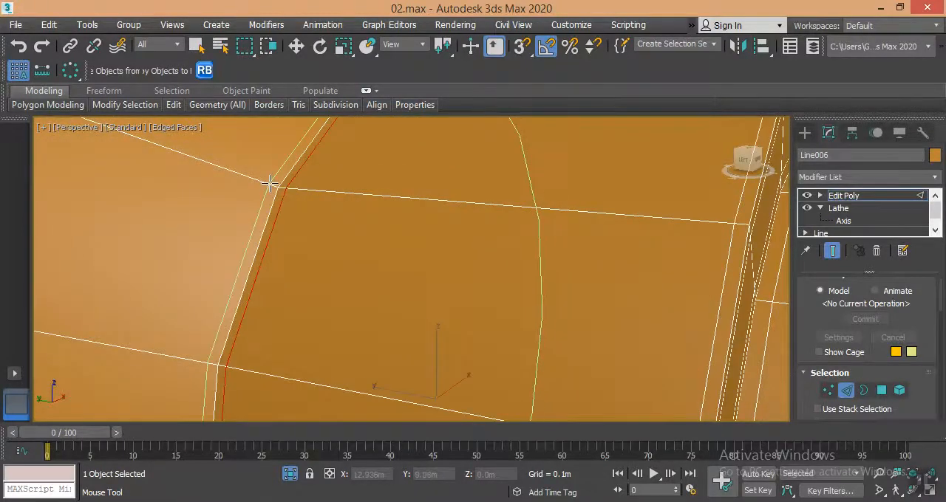
pyautogui.scroll(-5, 270, 183)
# Add supporting edge loops along the cone's wide rim and its shoulder against the long tube.
pyautogui.scroll(6, 257, 206)
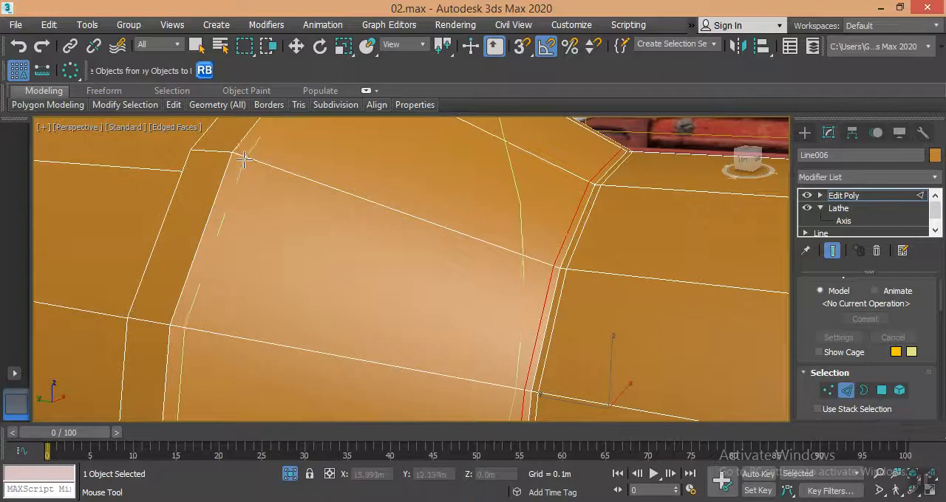
pyautogui.click(249, 222)
pyautogui.scroll(-4, 396, 274)
pyautogui.scroll(2, 362, 237)
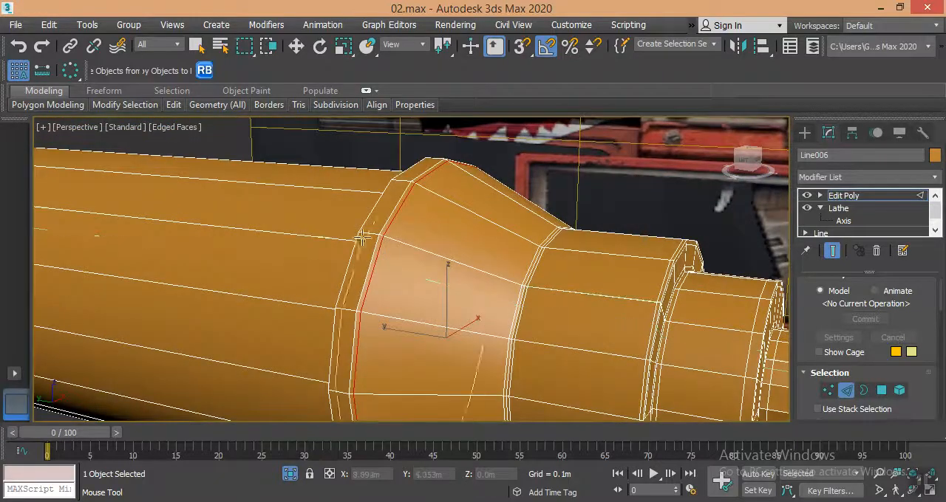
pyautogui.scroll(4, 376, 233)
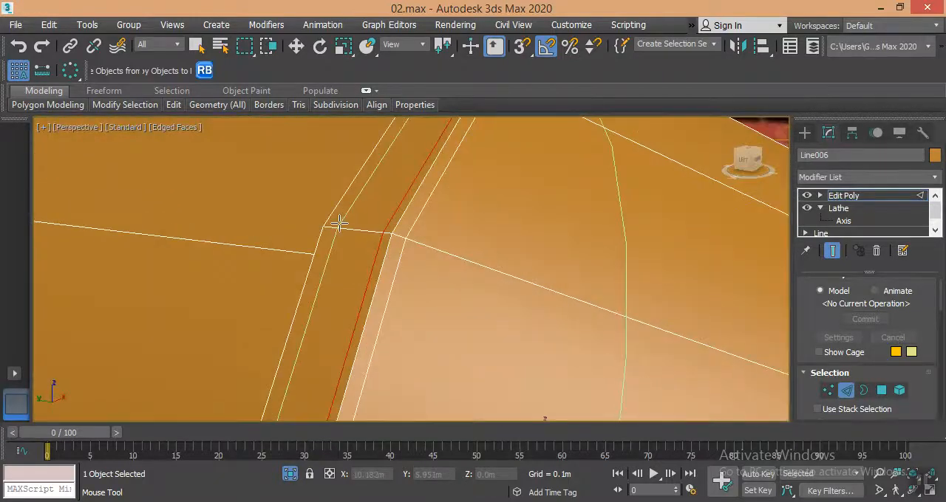
pyautogui.scroll(-5, 328, 236)
pyautogui.scroll(5, 520, 232)
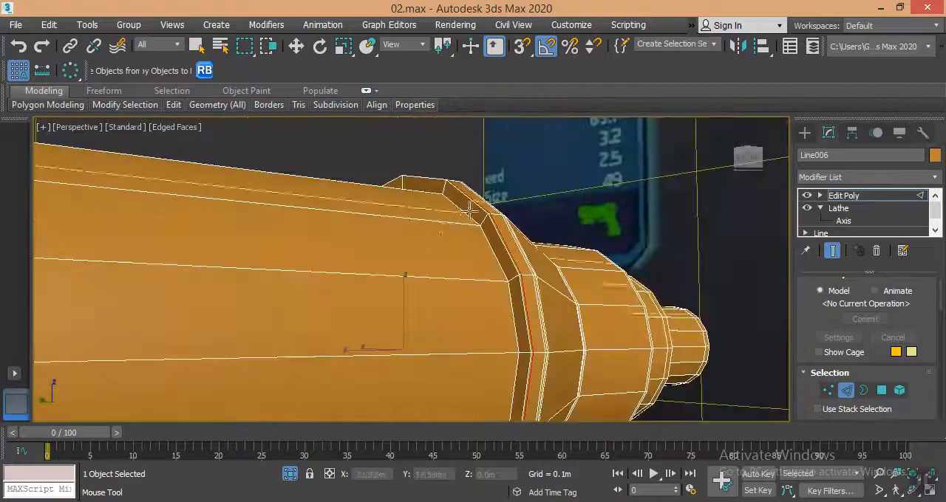
pyautogui.click(526, 228)
pyautogui.click(498, 259)
pyautogui.scroll(-5, 309, 302)
pyautogui.moveTo(308, 302); pyautogui.dragTo(402, 287, button='middle')
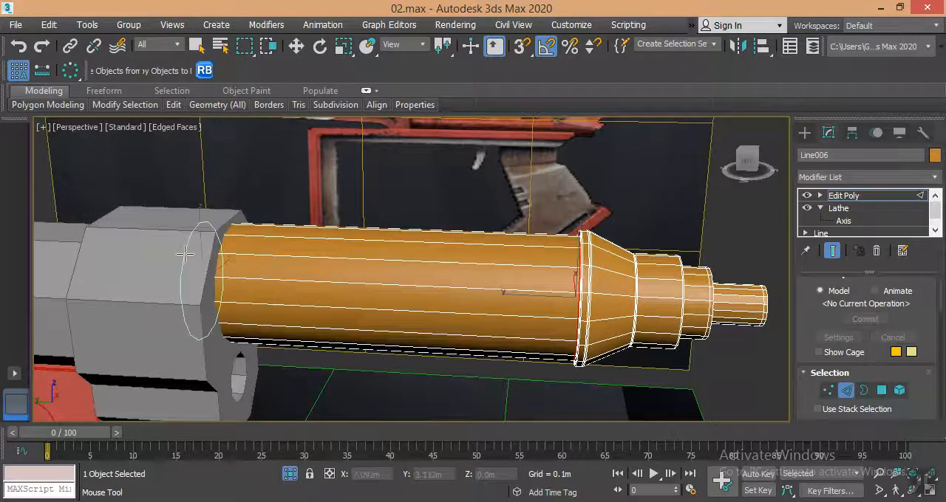
# Leave edge editing and apply a MeshSmooth modifier to the whole tube.
pyautogui.press('w')
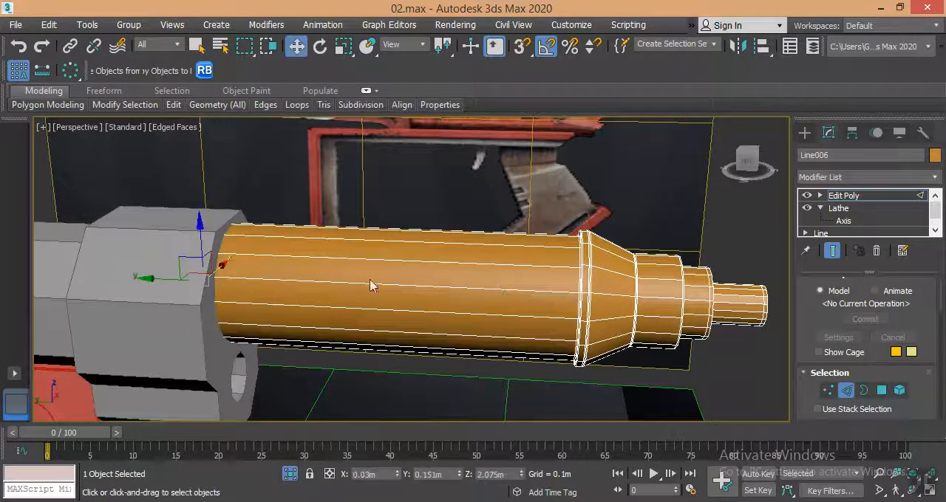
pyautogui.click(856, 197)
pyautogui.click(857, 177)
pyautogui.press('m')
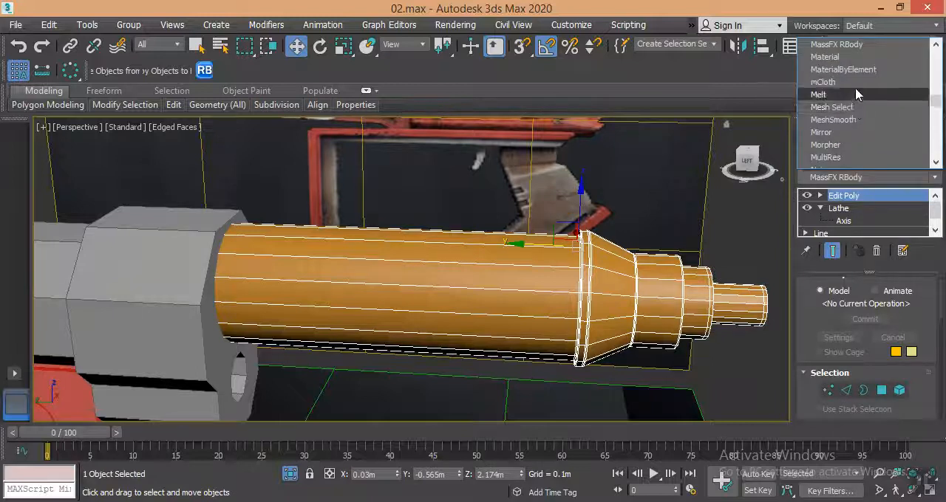
pyautogui.click(841, 122)
# Hide the edged faces and examine the smoothed tube's stepped end from several angles and beside the gun barrel.
pyautogui.moveTo(684, 264); pyautogui.dragTo(267, 238, button='middle')
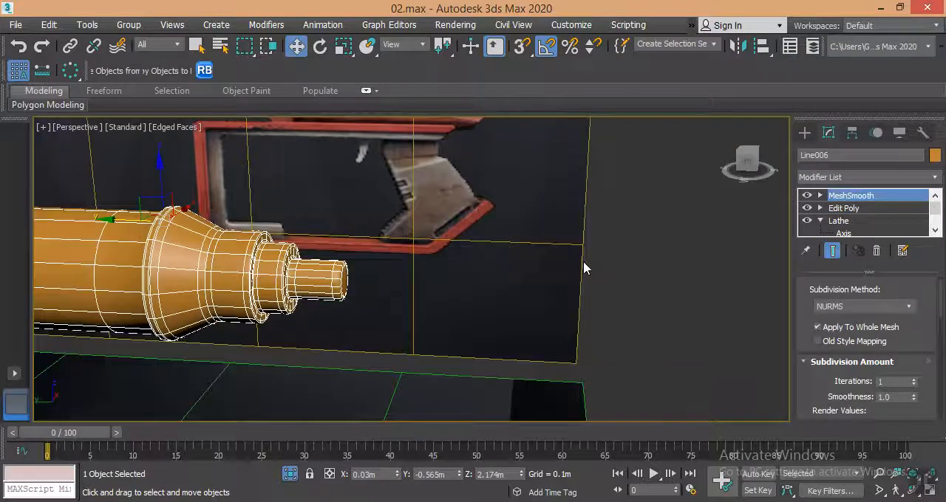
pyautogui.moveTo(582, 262); pyautogui.dragTo(639, 274, button='middle')
pyautogui.press('F4')
pyautogui.keyDown('alt'); pyautogui.moveTo(483, 284); pyautogui.dragTo(506, 295, button='middle'); pyautogui.keyUp('alt')
pyautogui.moveTo(512, 342); pyautogui.dragTo(454, 291, button='middle')
pyautogui.scroll(3, 454, 291)
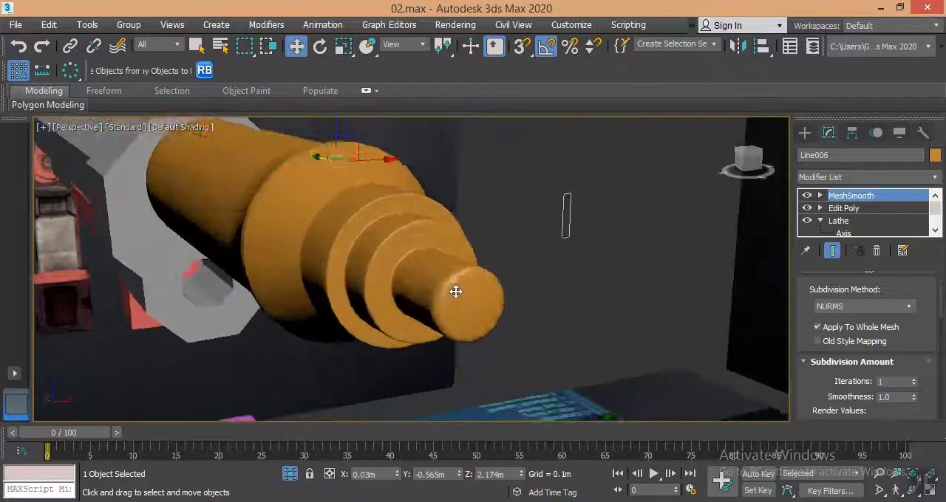
pyautogui.scroll(-3, 409, 303)
pyautogui.moveTo(409, 302); pyautogui.dragTo(458, 271, button='middle')
pyautogui.scroll(4, 466, 266)
pyautogui.keyDown('alt'); pyautogui.moveTo(533, 239); pyautogui.dragTo(508, 316, button='middle'); pyautogui.keyUp('alt')
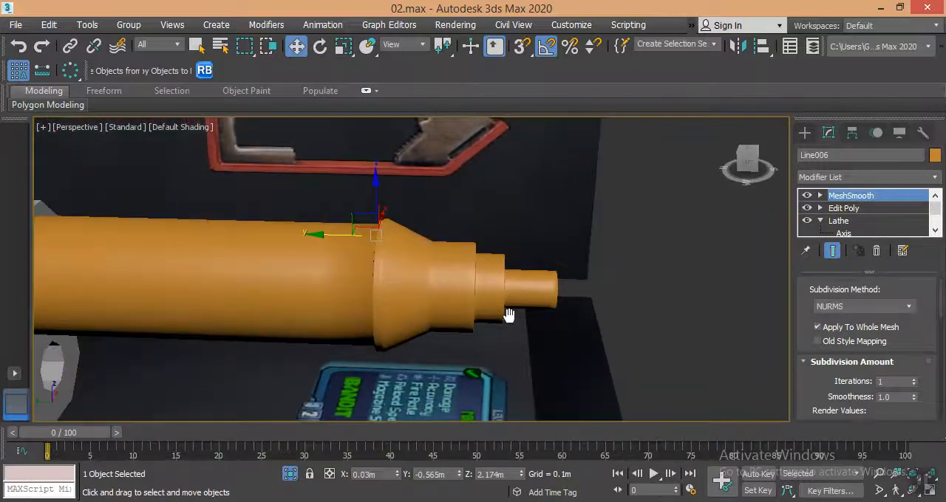
pyautogui.scroll(-8, 475, 325)
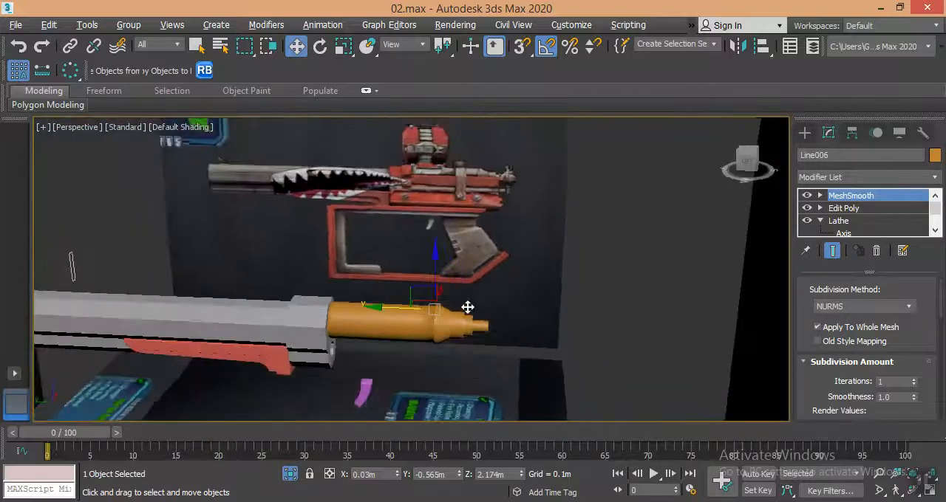
pyautogui.keyDown('alt'); pyautogui.moveTo(467, 308); pyautogui.dragTo(469, 311, button='middle'); pyautogui.keyUp('alt')
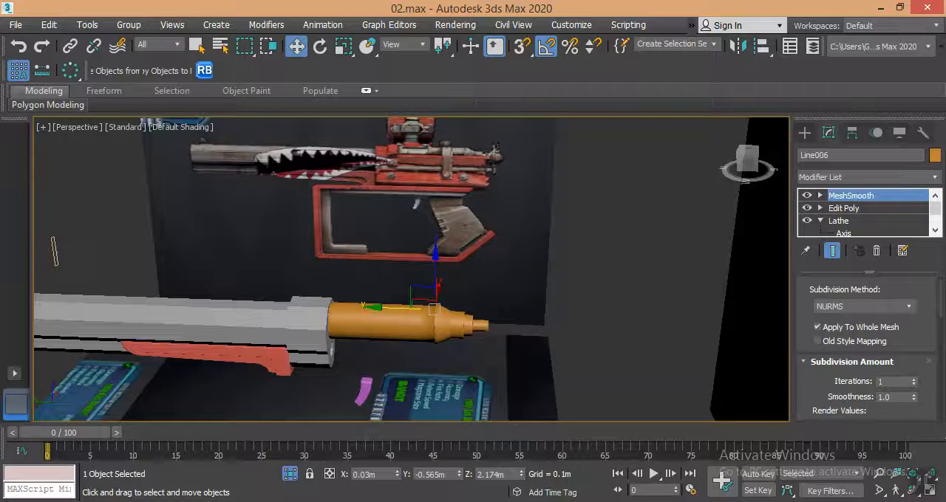